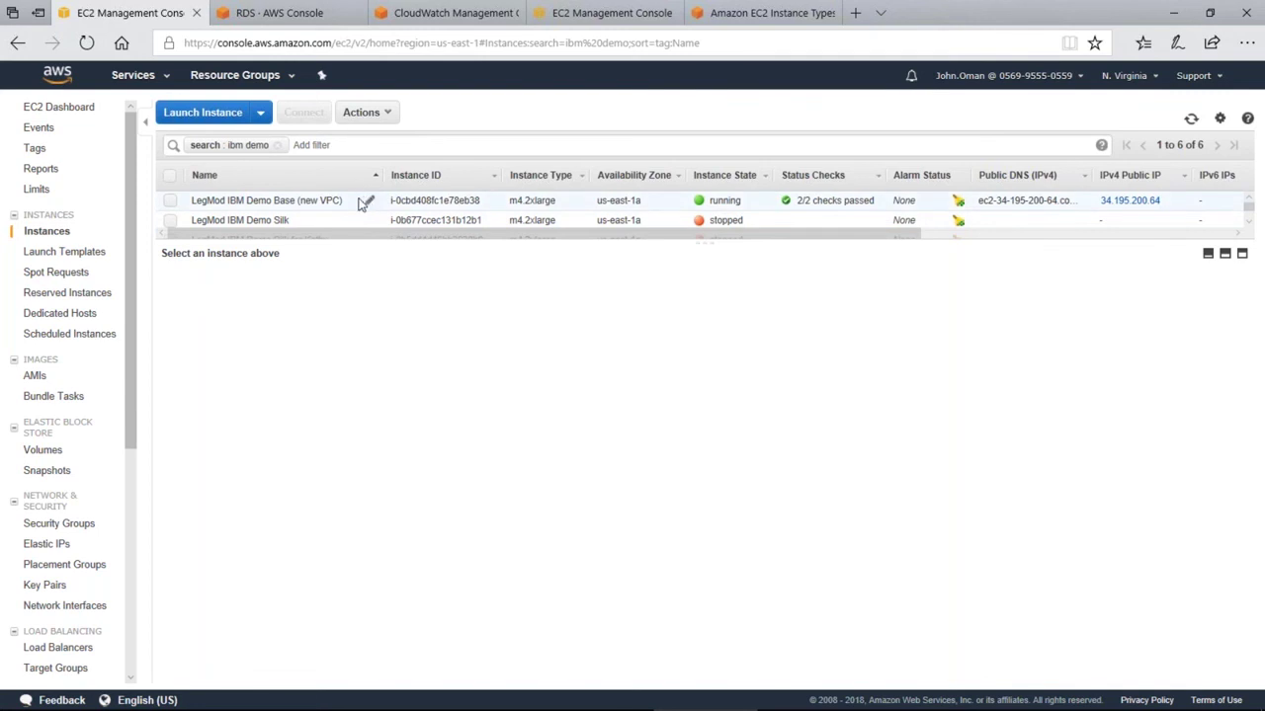
# Switch to the JSCTDEMO project in Visual Studio and look through the CUST.bms map source.
pyautogui.moveTo(1028, 702)
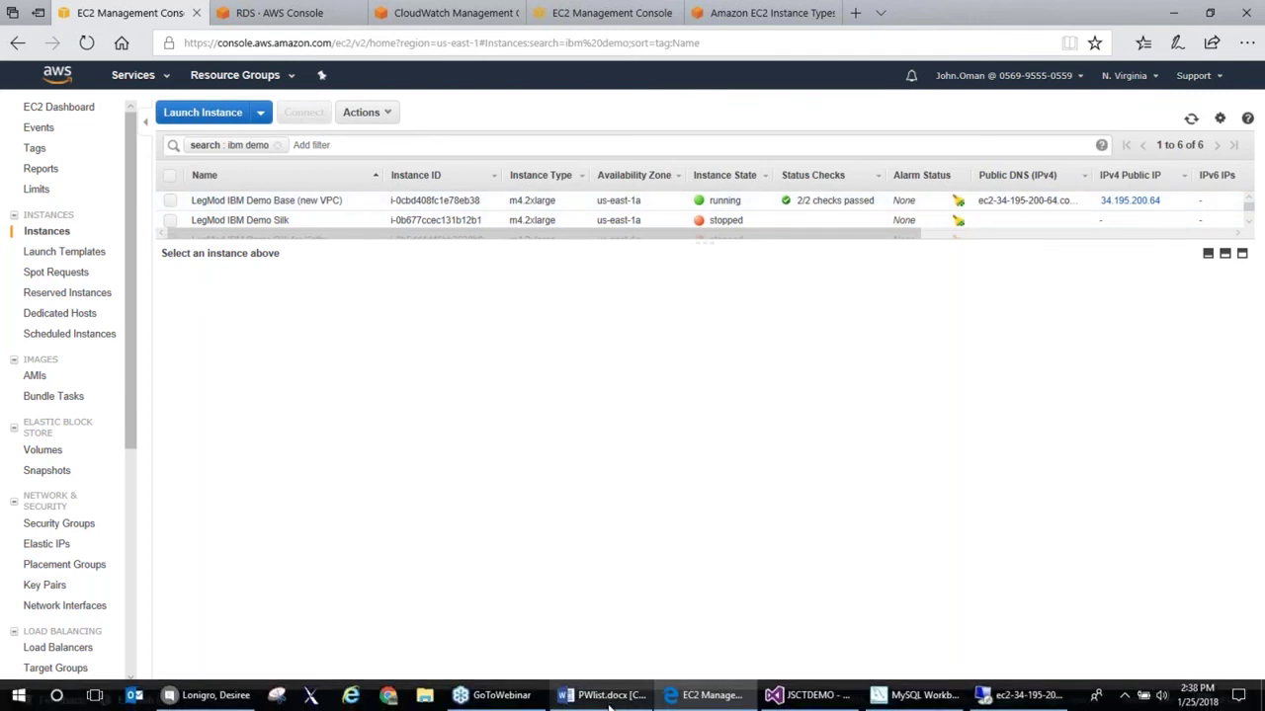
pyautogui.click(808, 696)
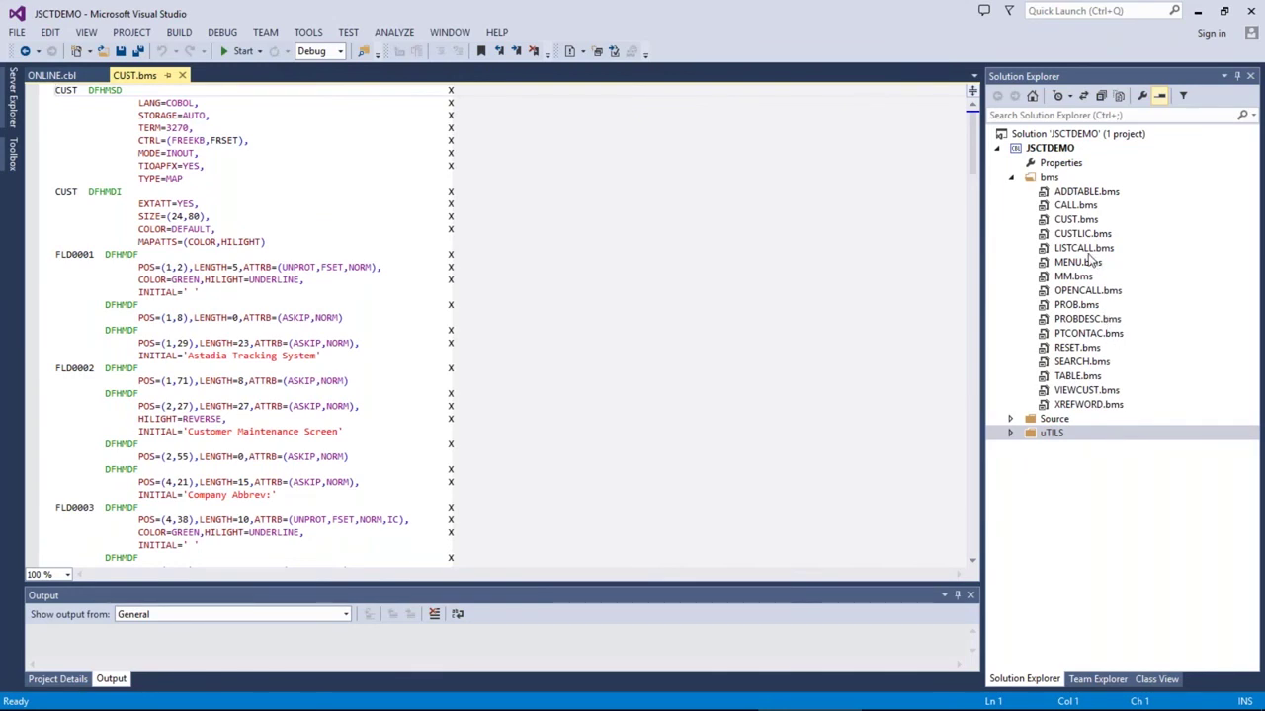
pyautogui.click(1073, 222)
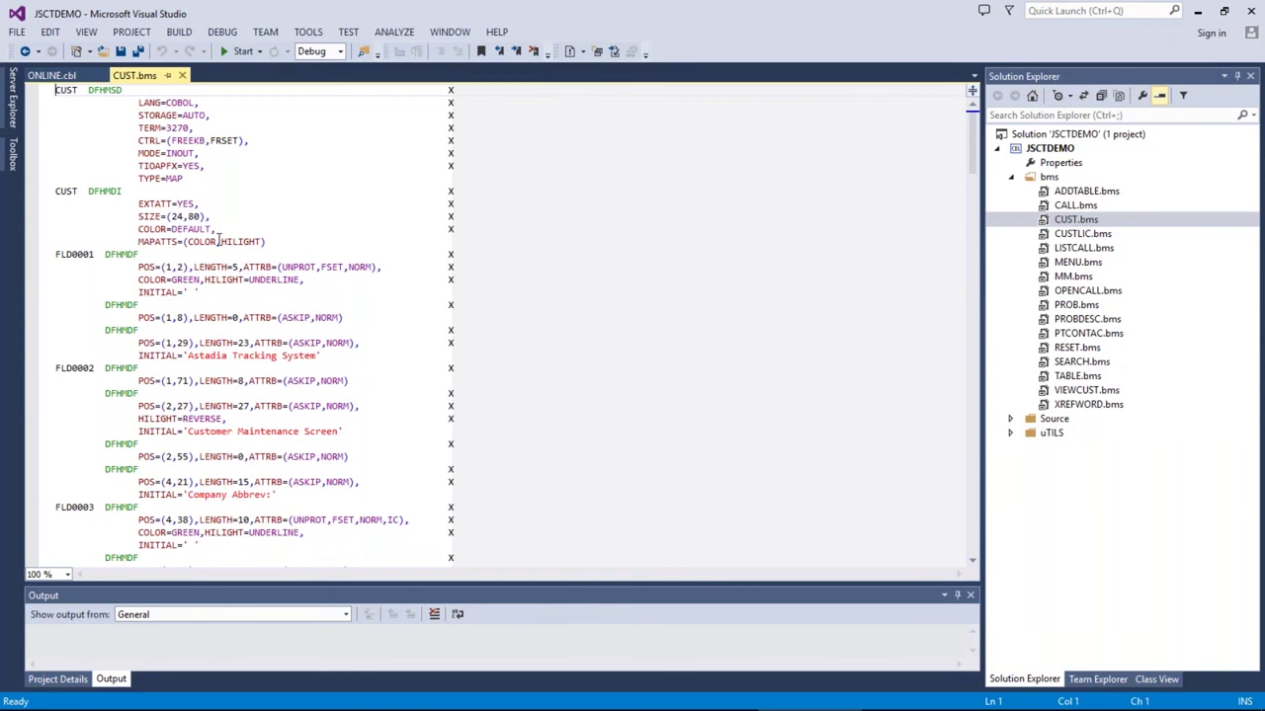
pyautogui.scroll(-4, 478, 269)
pyautogui.scroll(4, 478, 269)
# Expand the project's Source folder and look through the COBOL code in ONLINE.cbl.
pyautogui.click(1010, 419)
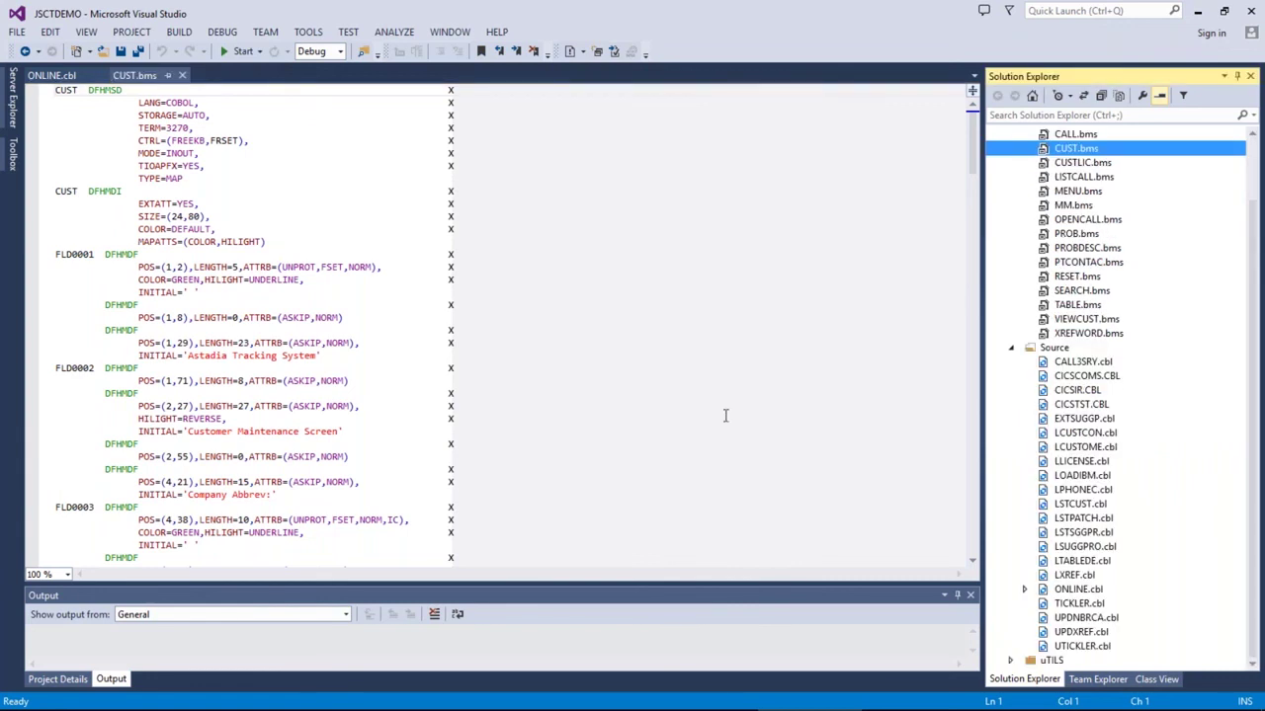
pyautogui.click(54, 76)
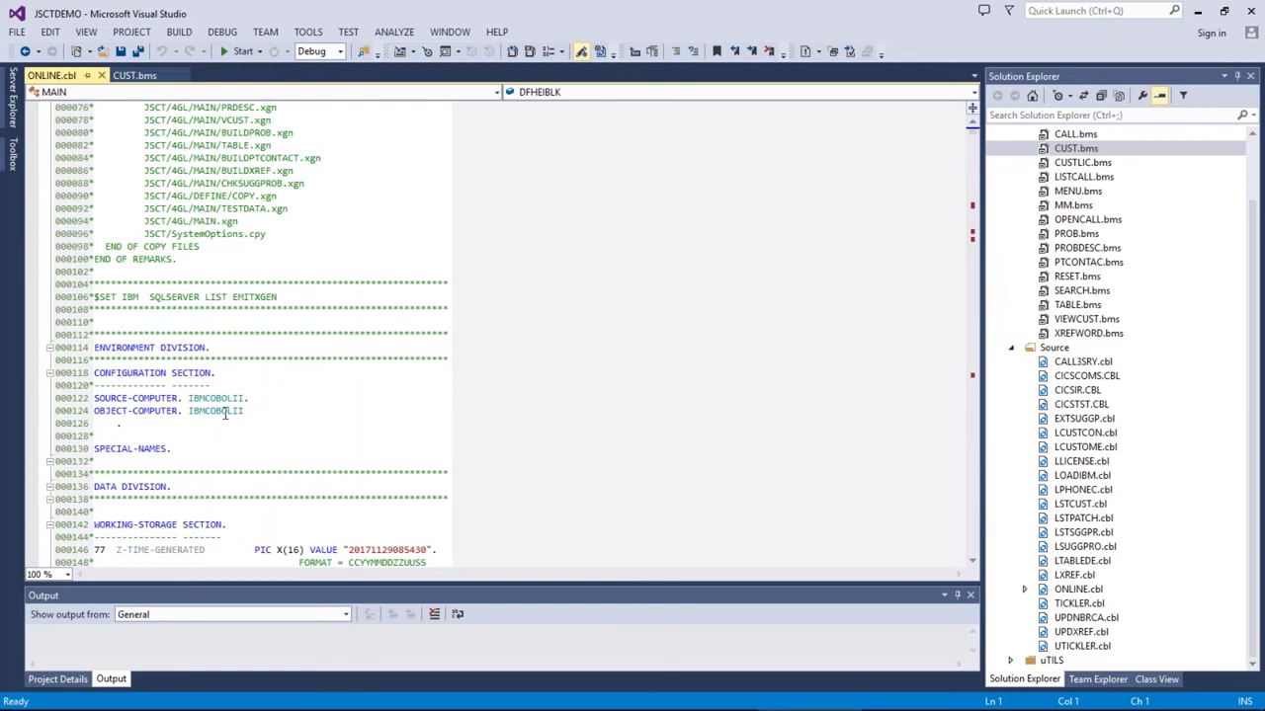
pyautogui.scroll(-2, 357, 408)
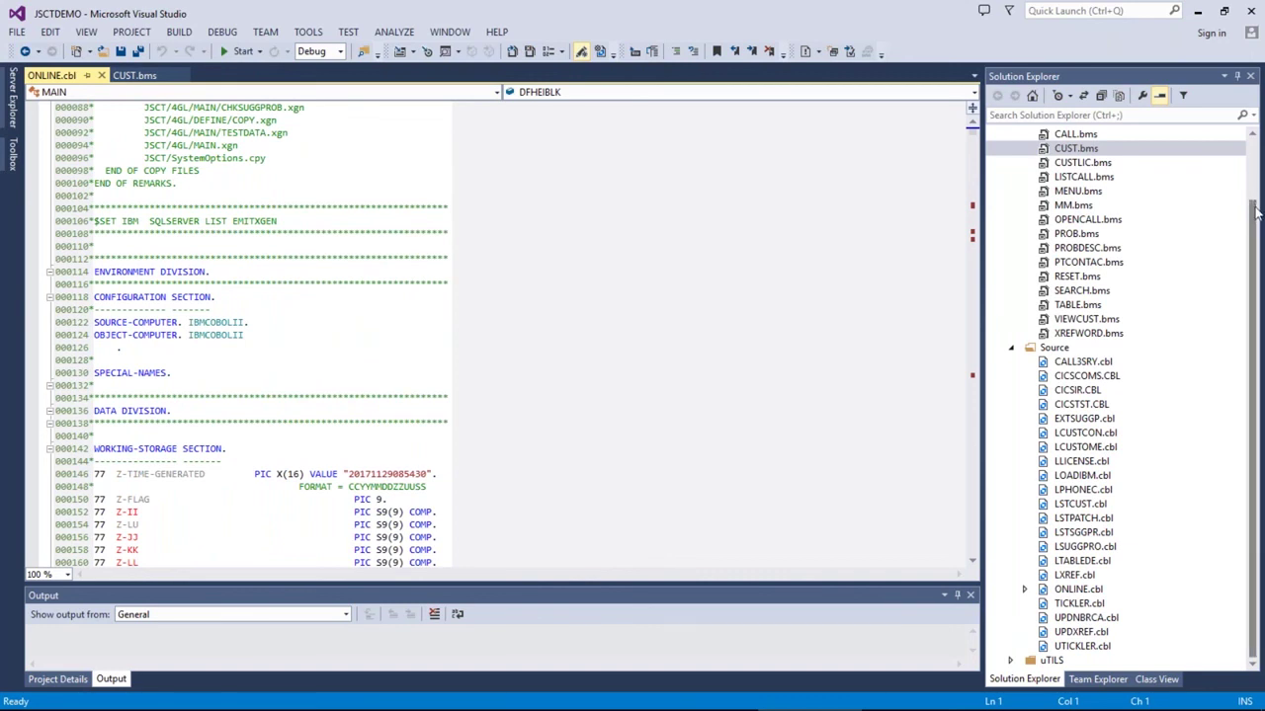
pyautogui.moveTo(1255, 219); pyautogui.dragTo(1252, 188)
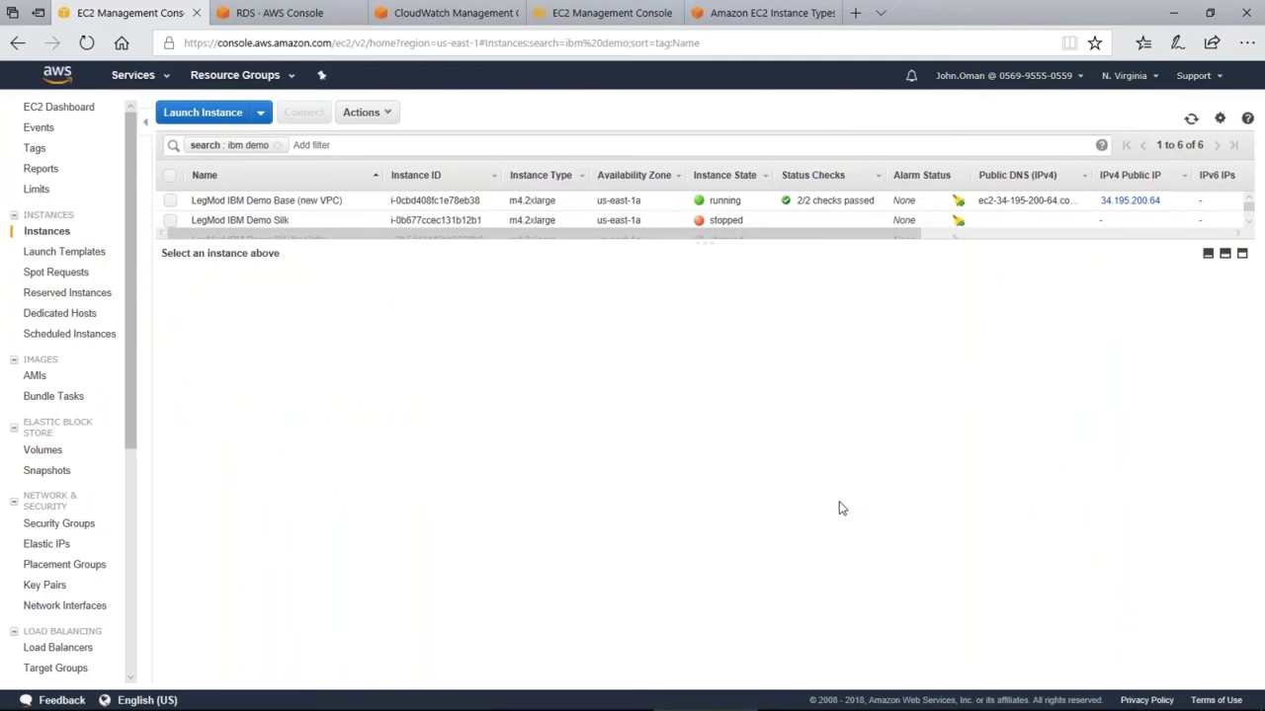
# Switch to MySQL Workbench and run SELECT * FROM jsctdb.CUSTOMER; to list the customer rows.
pyautogui.moveTo(796, 707)
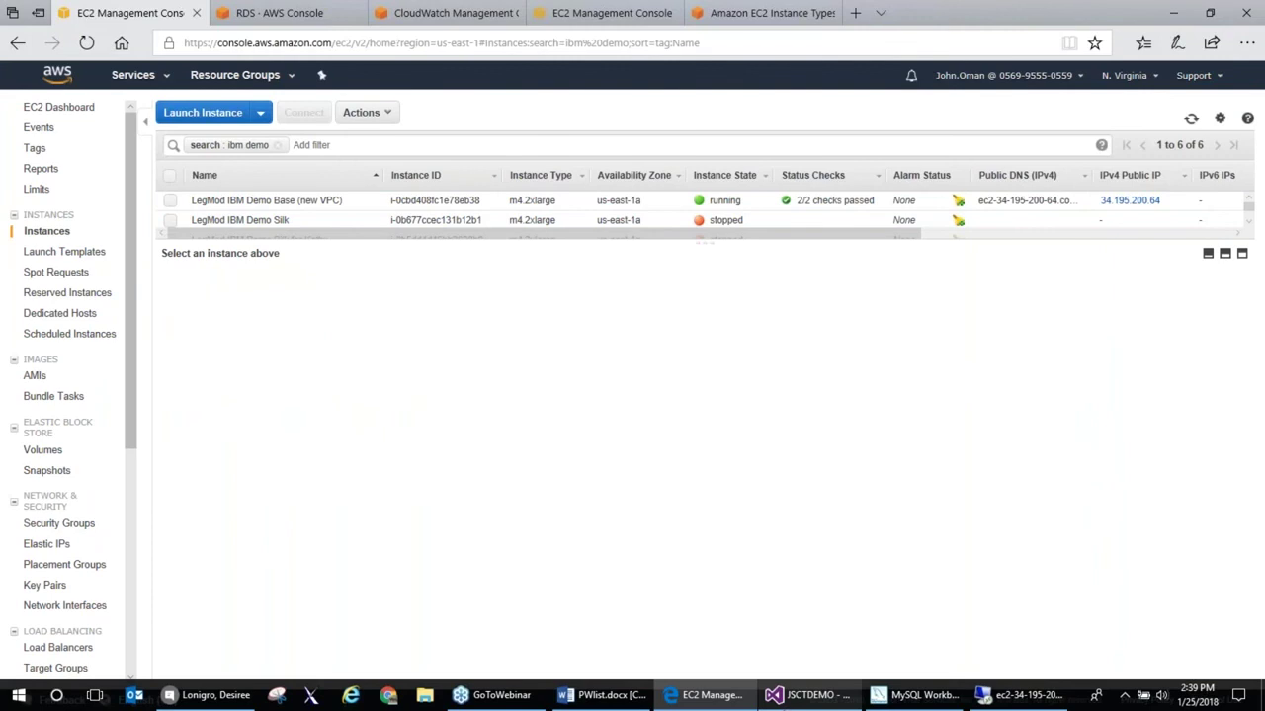
pyautogui.click(894, 695)
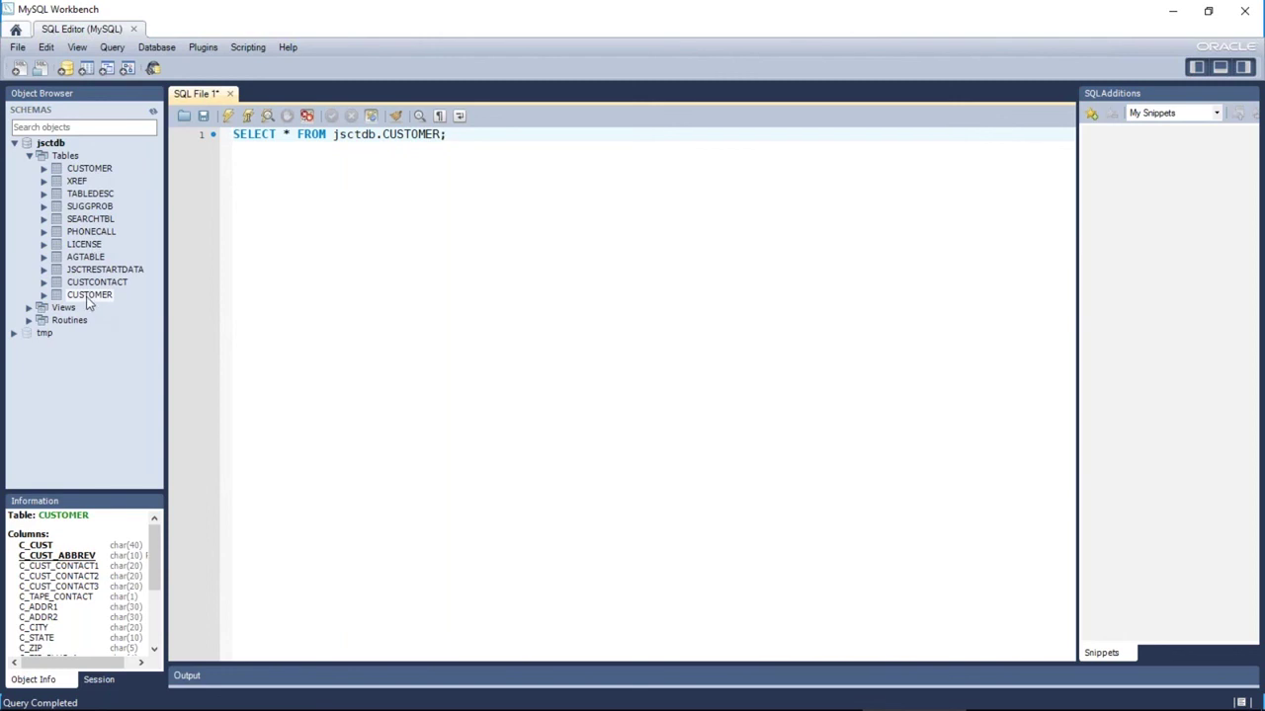
pyautogui.rightClick(91, 170)
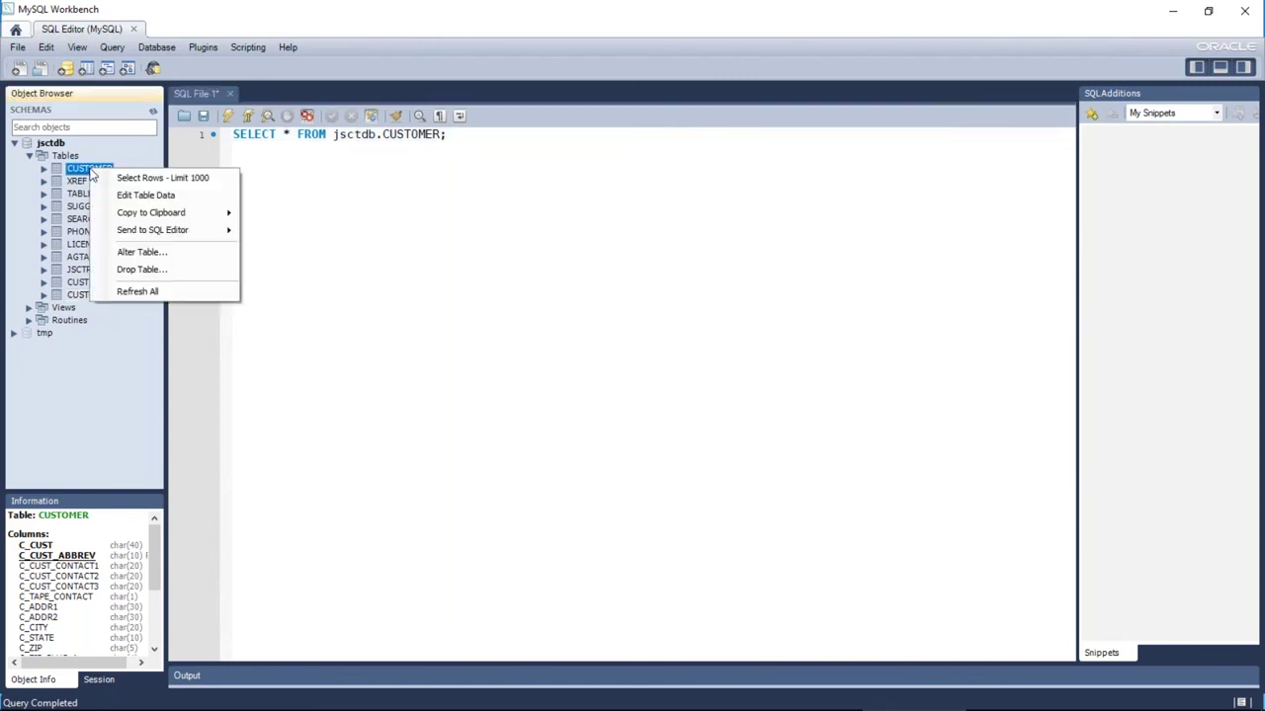
pyautogui.click(431, 189)
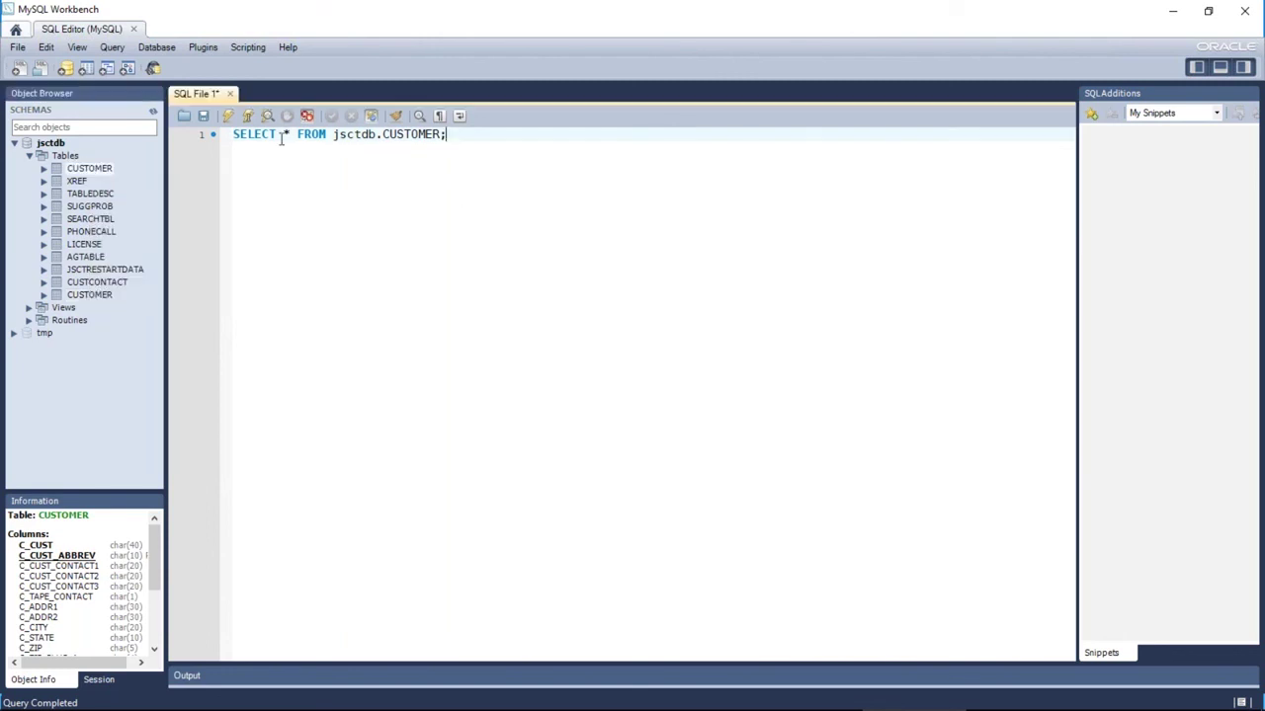
pyautogui.click(232, 122)
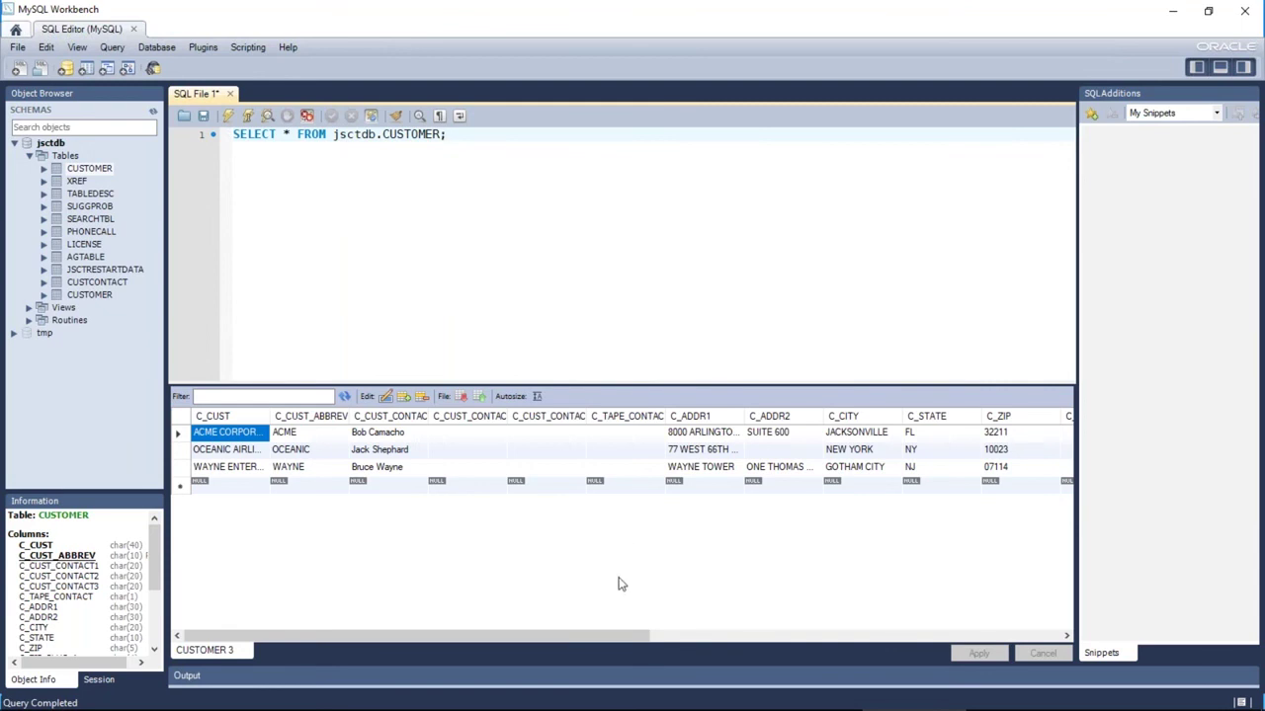
# Switch to the remote EC2 desktop, connect the Mainframe Display session in Rumba and bring up the tracking system's main menu.
pyautogui.moveTo(503, 703)
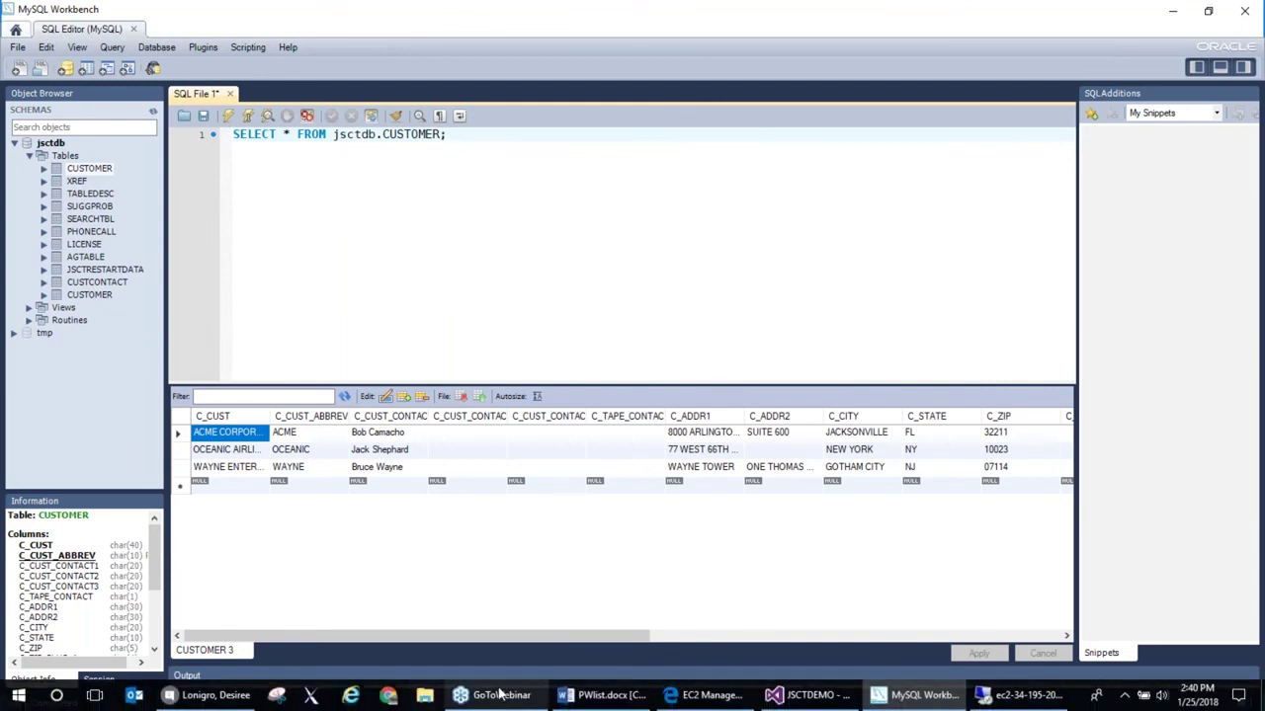
pyautogui.click(983, 699)
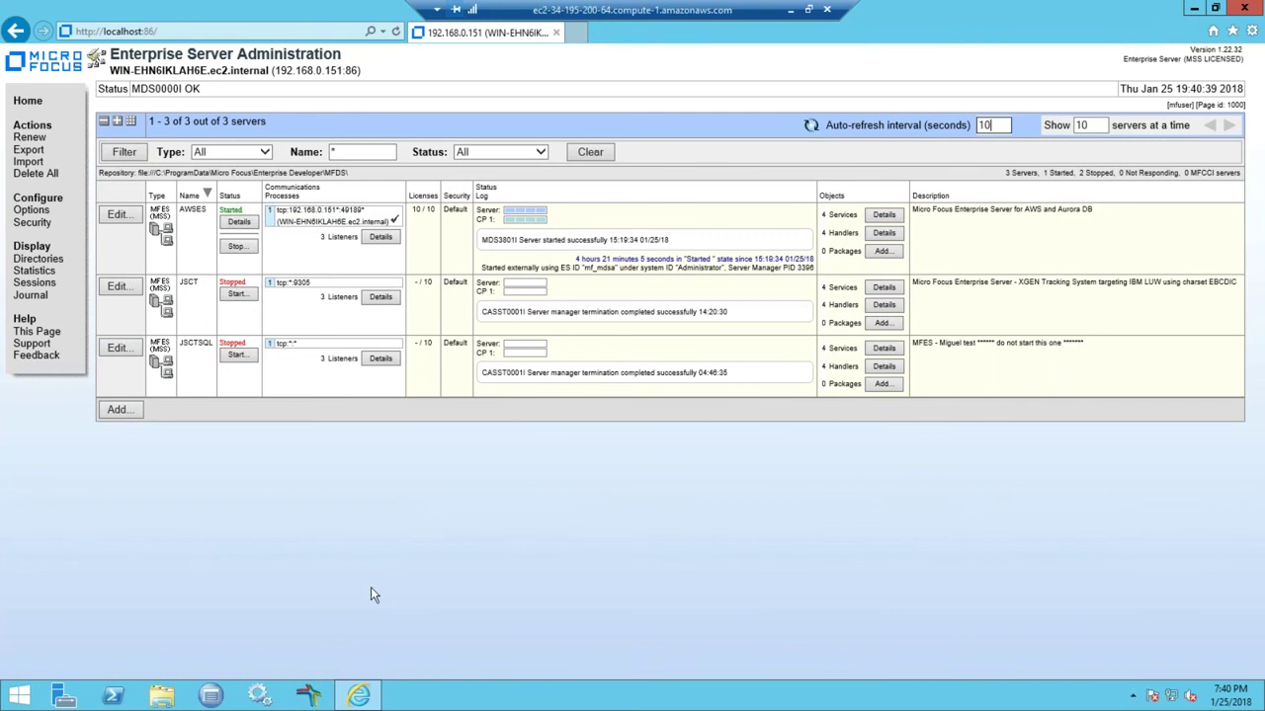
pyautogui.click(310, 697)
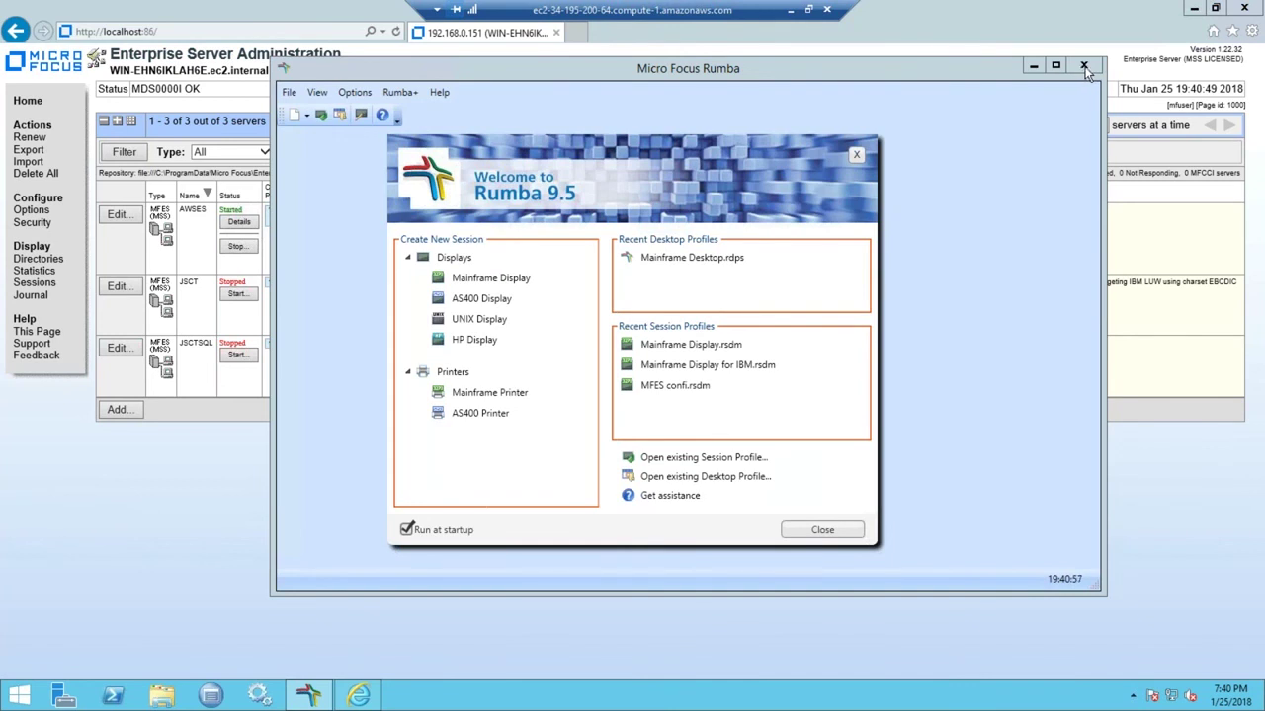
pyautogui.click(678, 346)
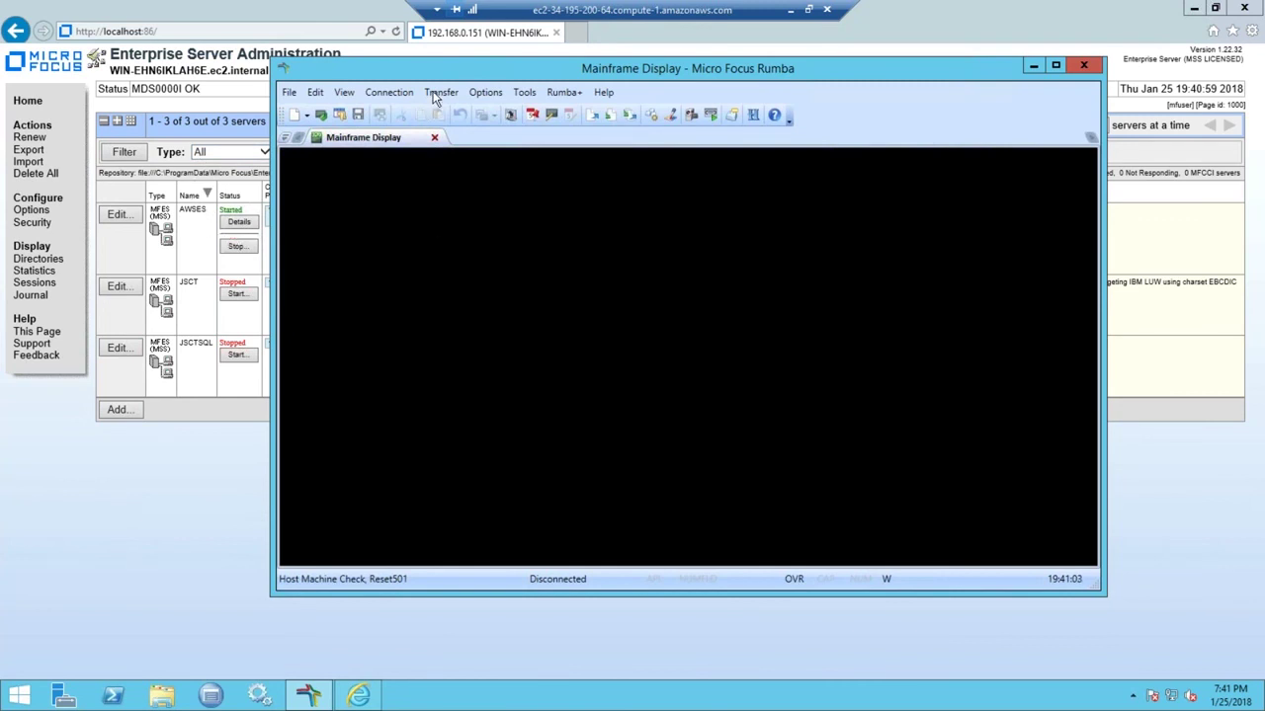
pyautogui.click(388, 92)
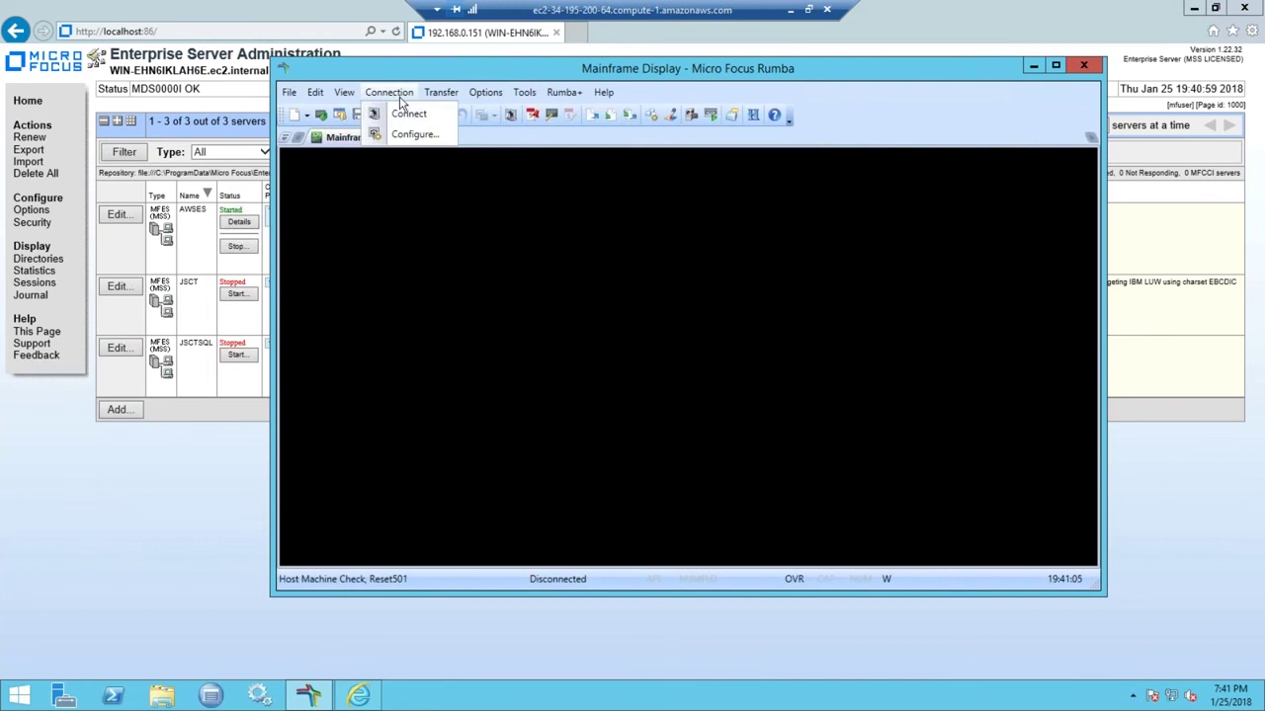
pyautogui.click(427, 110)
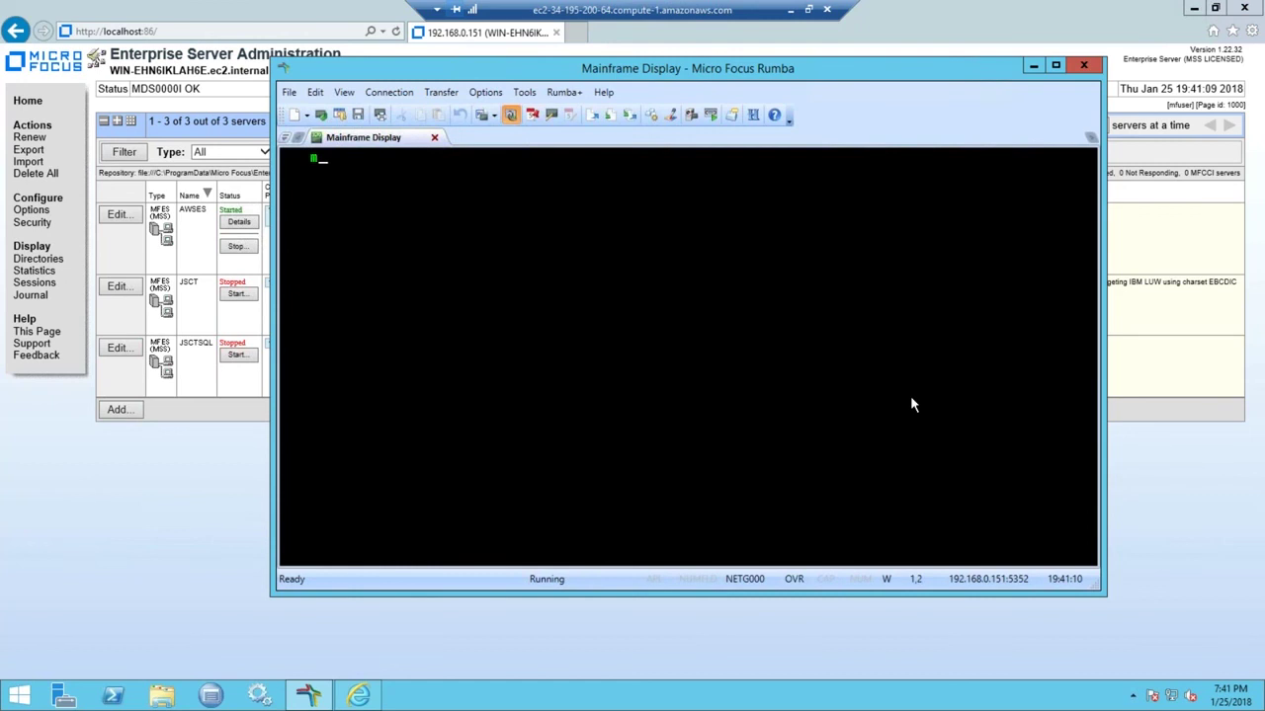
pyautogui.press('Return')
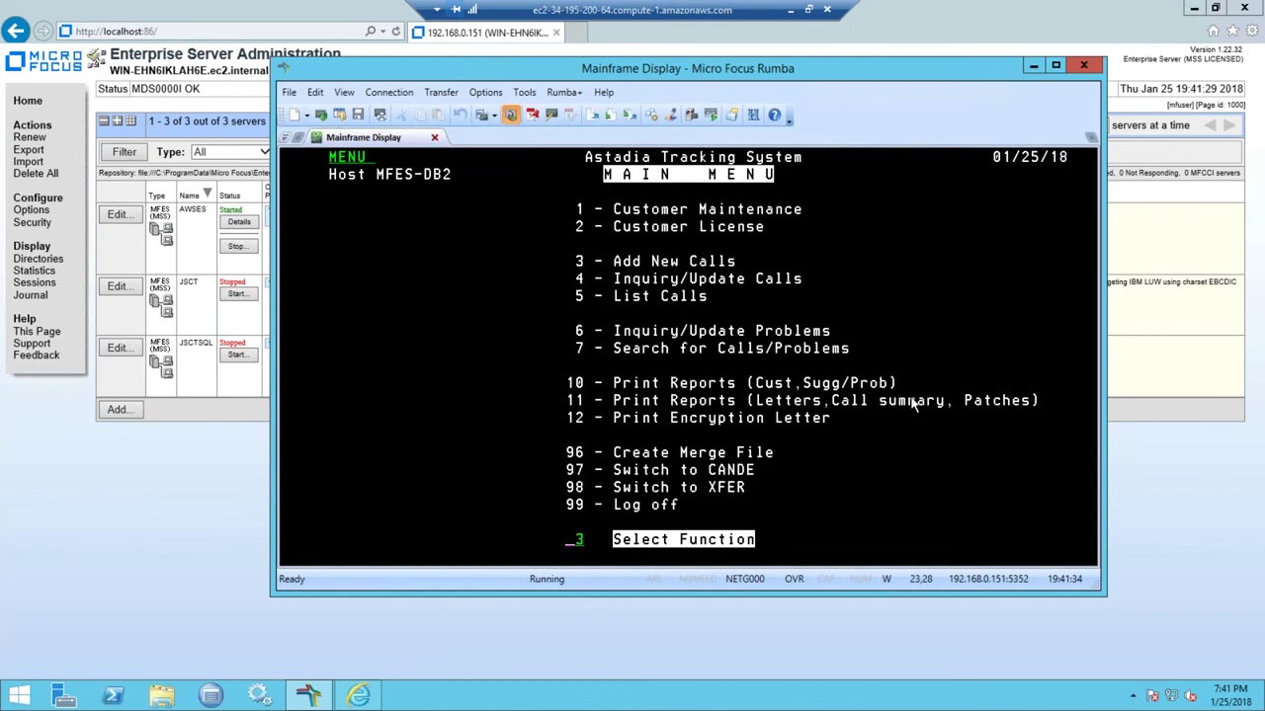
# Call up the ACME customer record with ICUST and its Customer License Screen with ULIC.
pyautogui.press('Tab')
pyautogui.write('icust')
pyautogui.press('Return')
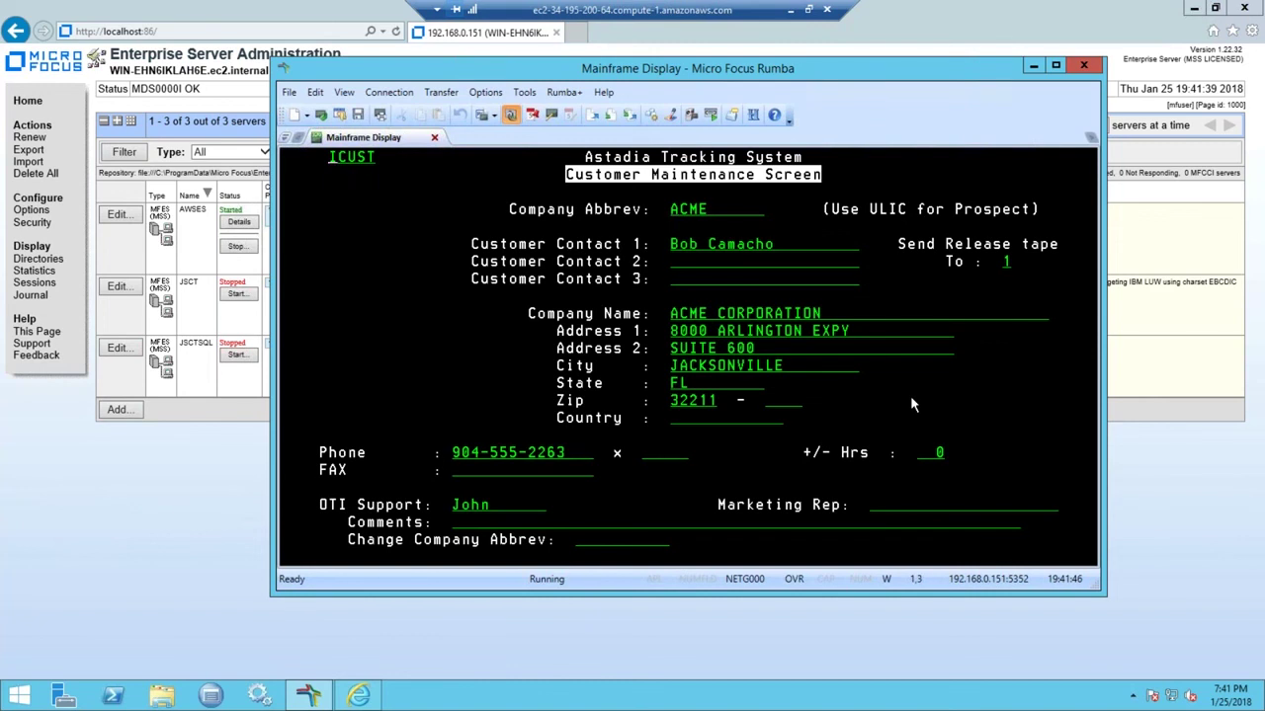
pyautogui.write('ulic')
pyautogui.press('Return')
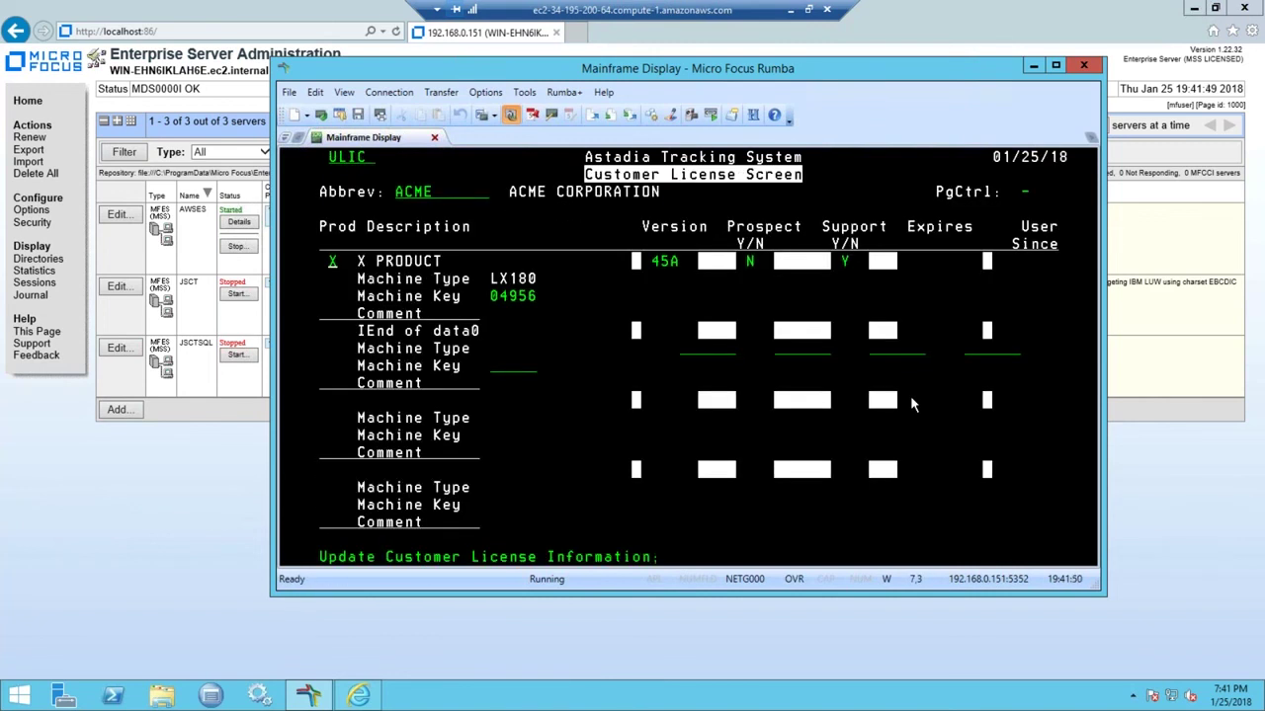
# Go back from the license screen to ACME's Customer Maintenance Screen with ICUST.
pyautogui.press('Home')
pyautogui.write('acust')
pyautogui.press('Return')
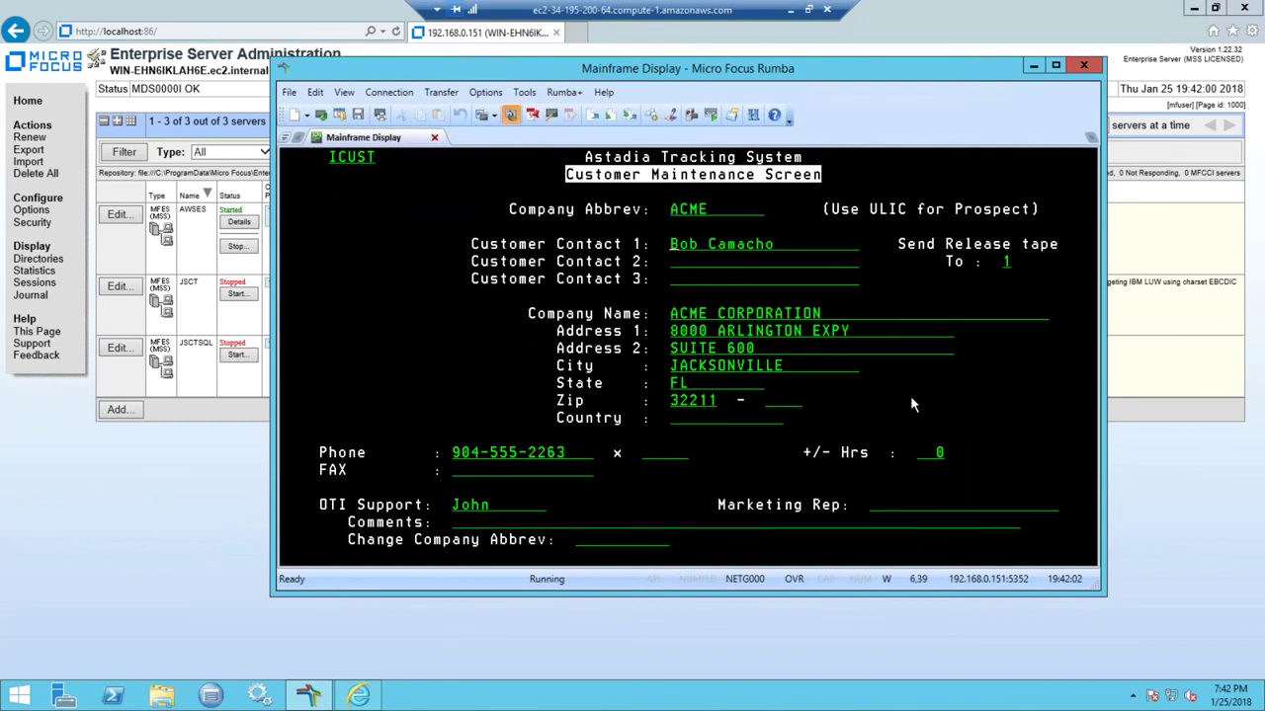
# Try to save "second contact" as ACME's Customer Contact 2 from the ICUST screen.
pyautogui.press('Tab')
pyautogui.press('Tab')
pyautogui.press('Tab')
pyautogui.press('Tab')
pyautogui.hotkey('shift', 'Tab')
pyautogui.hotkey('shift', 'Tab')
pyautogui.write('s')
pyautogui.press('Up')
pyautogui.write('second contact')
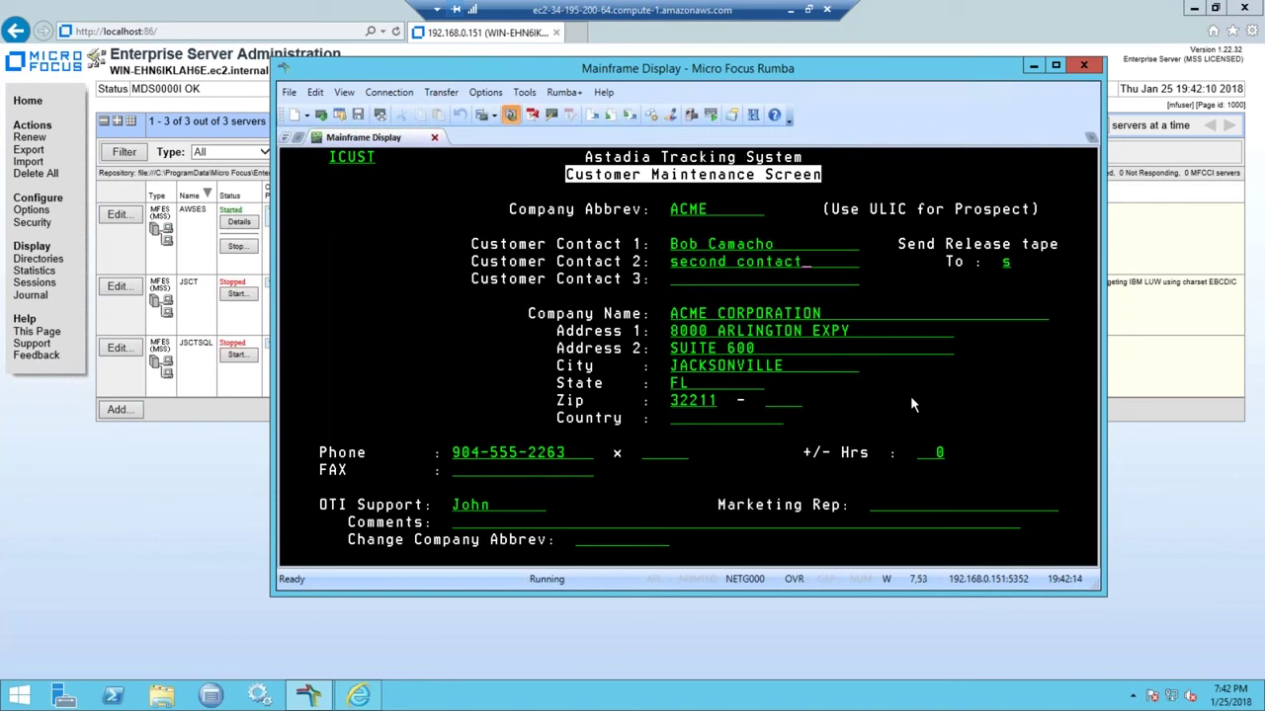
pyautogui.press('Return')
pyautogui.press('Return')
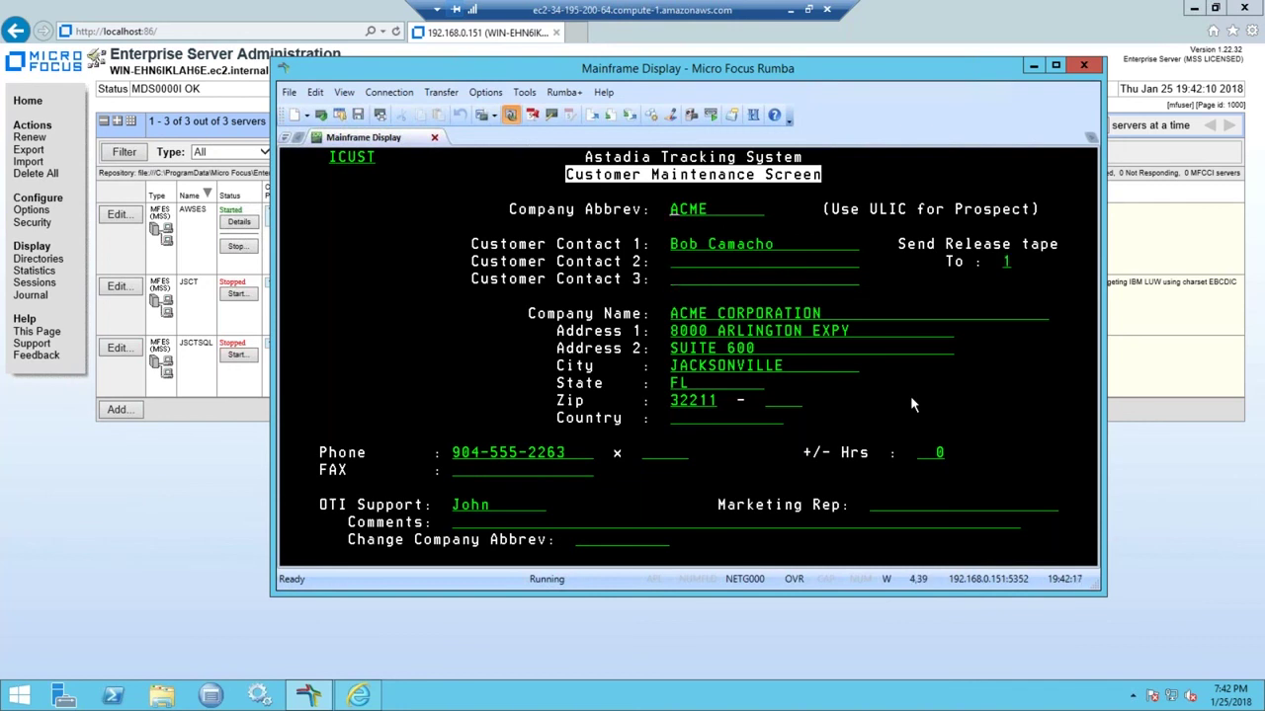
# Change the function to UCUST and update the ACME record with "second contact" as Customer Contact 2.
pyautogui.press('Home')
pyautogui.write('u')
pyautogui.press('Tab')
pyautogui.press('Tab')
pyautogui.press('Tab')
pyautogui.write('second s')
pyautogui.press('BackSpace')
pyautogui.write('contac')
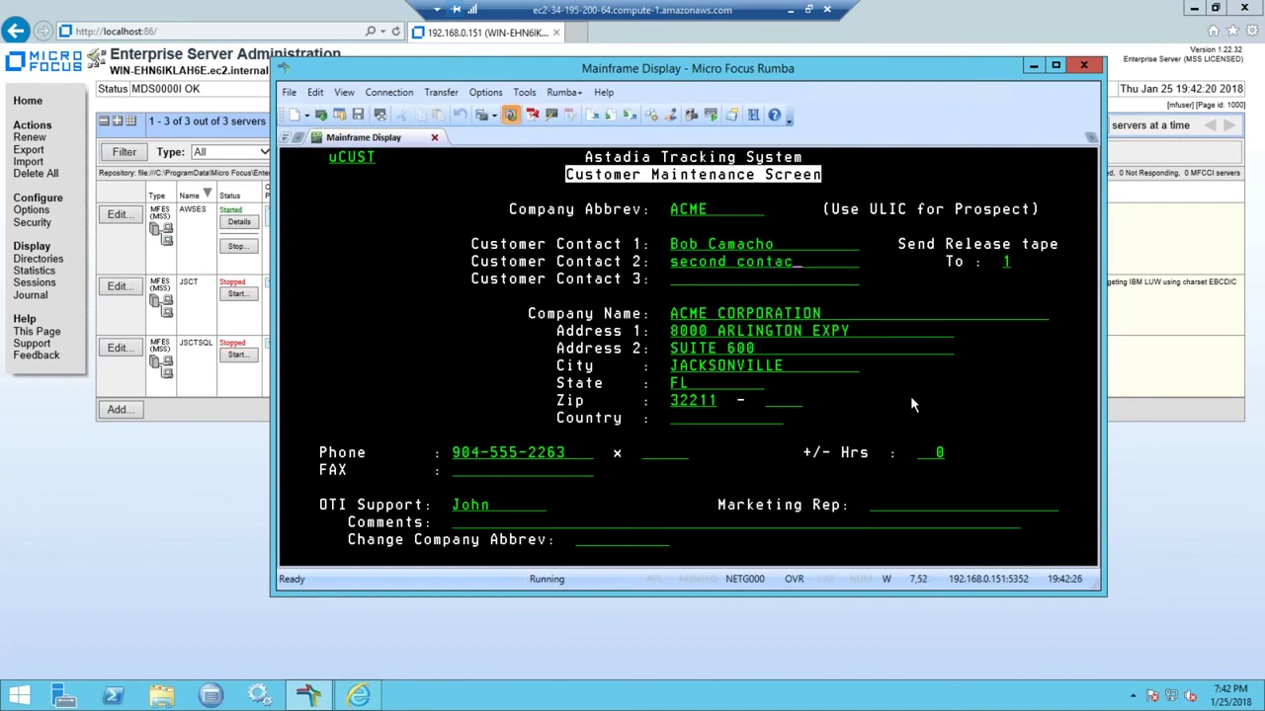
pyautogui.write('t')
pyautogui.press('Return')
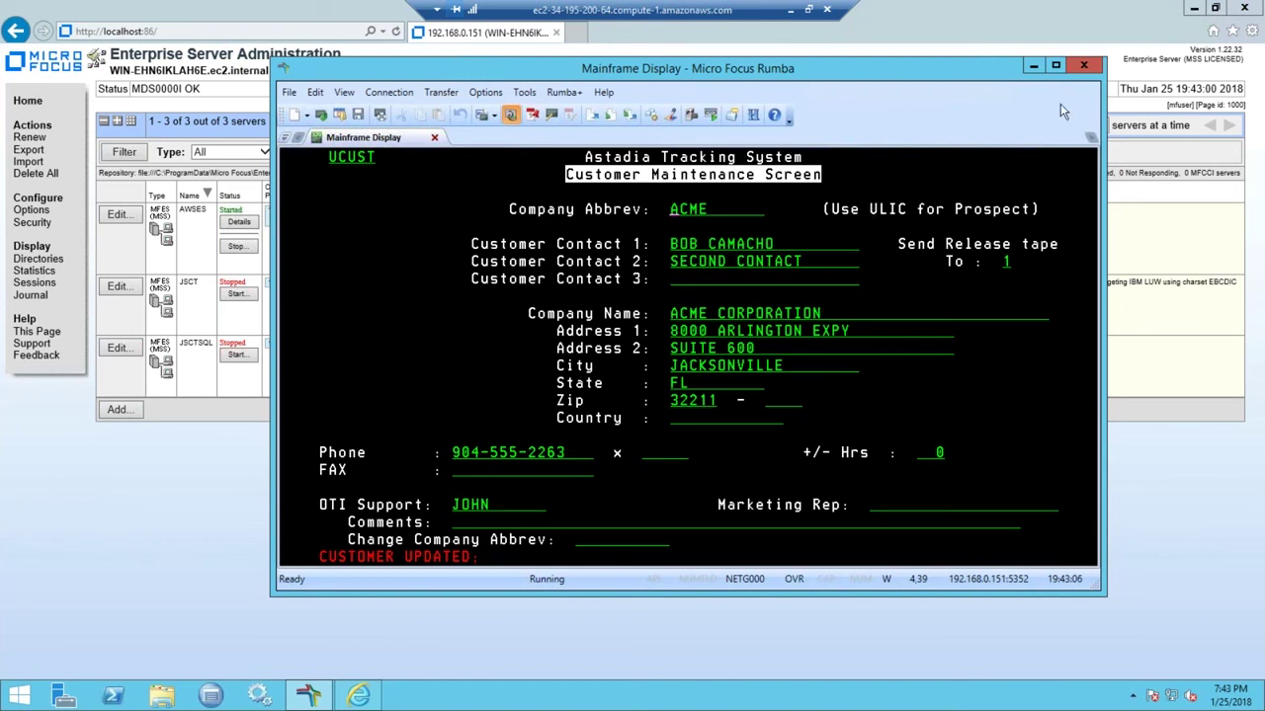
# Leave the remote desktop for MySQL Workbench and rerun the CUSTOMER query to check the updated ACME row.
pyautogui.click(1193, 12)
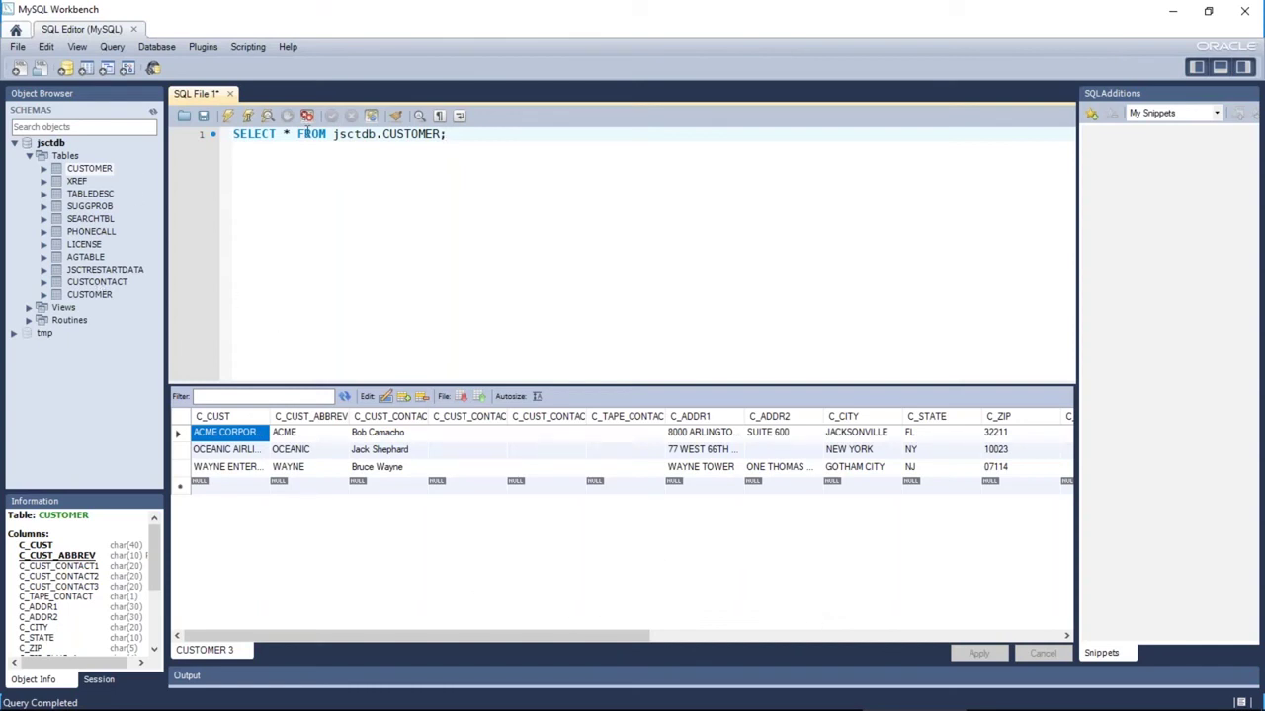
pyautogui.click(226, 116)
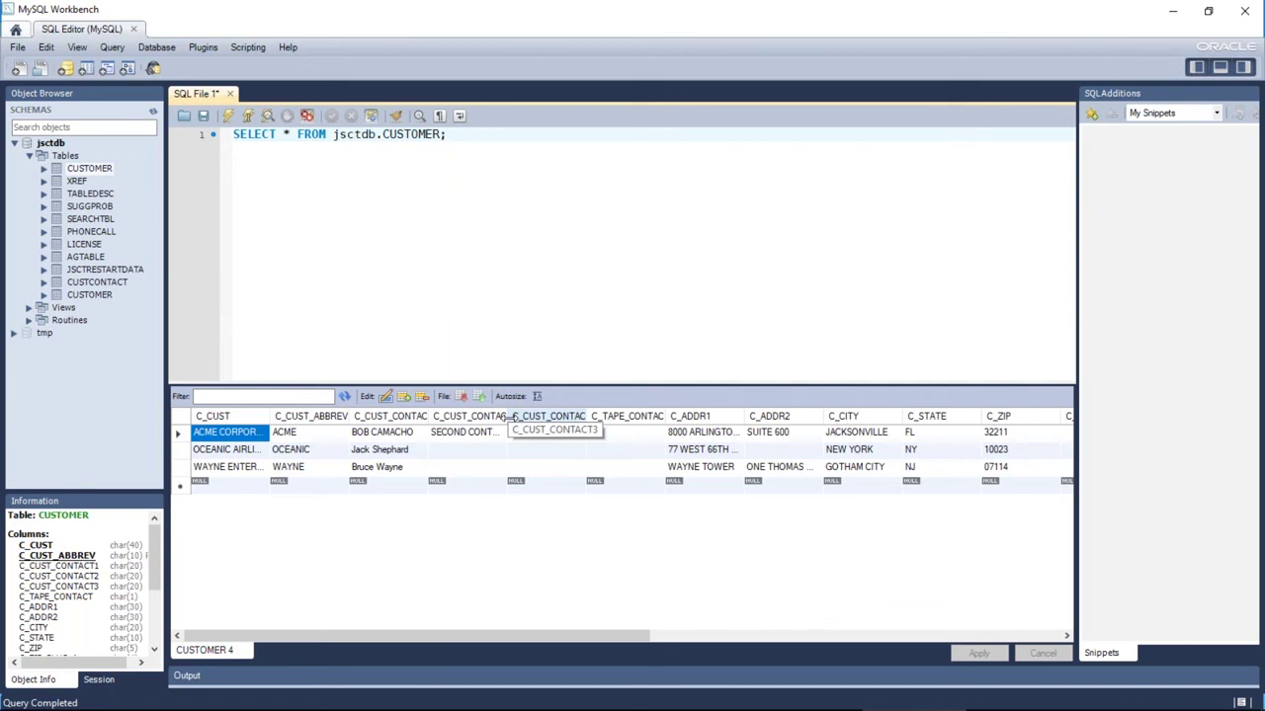
# Switch to the AWS console in the browser and review the Legacy-Modernization-Demo dashboard in CloudWatch.
pyautogui.moveTo(514, 704)
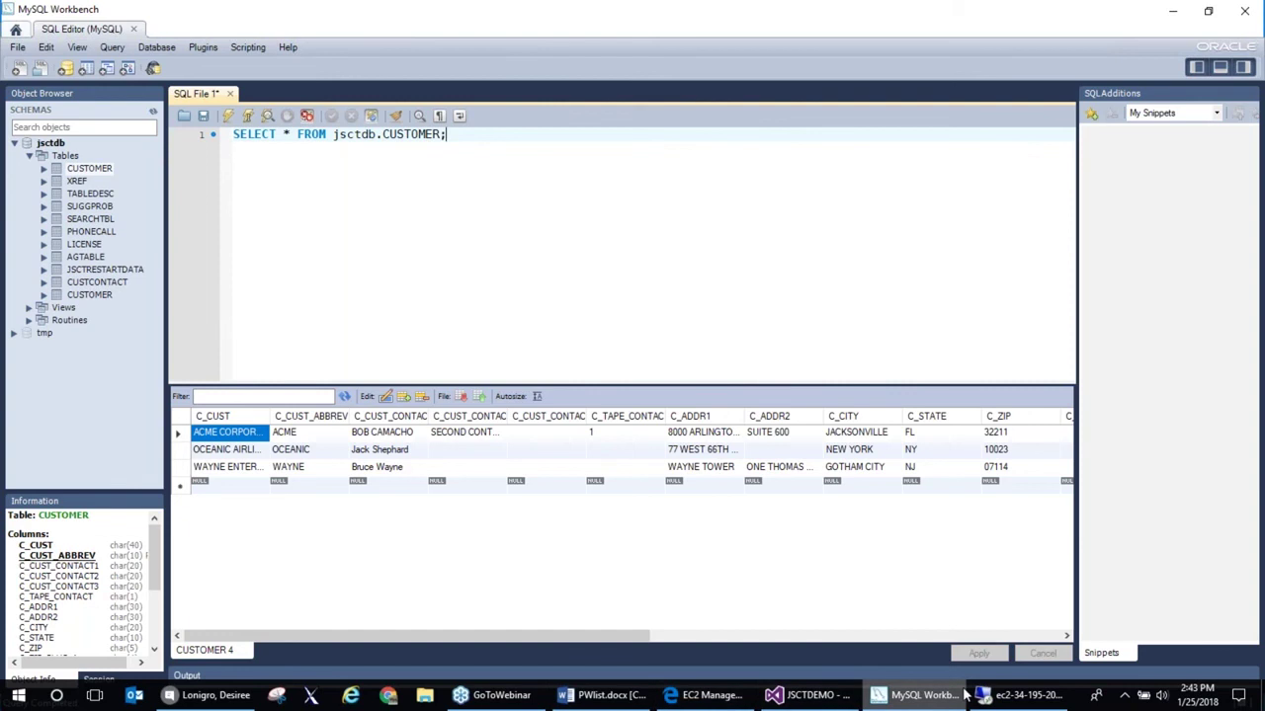
pyautogui.click(824, 703)
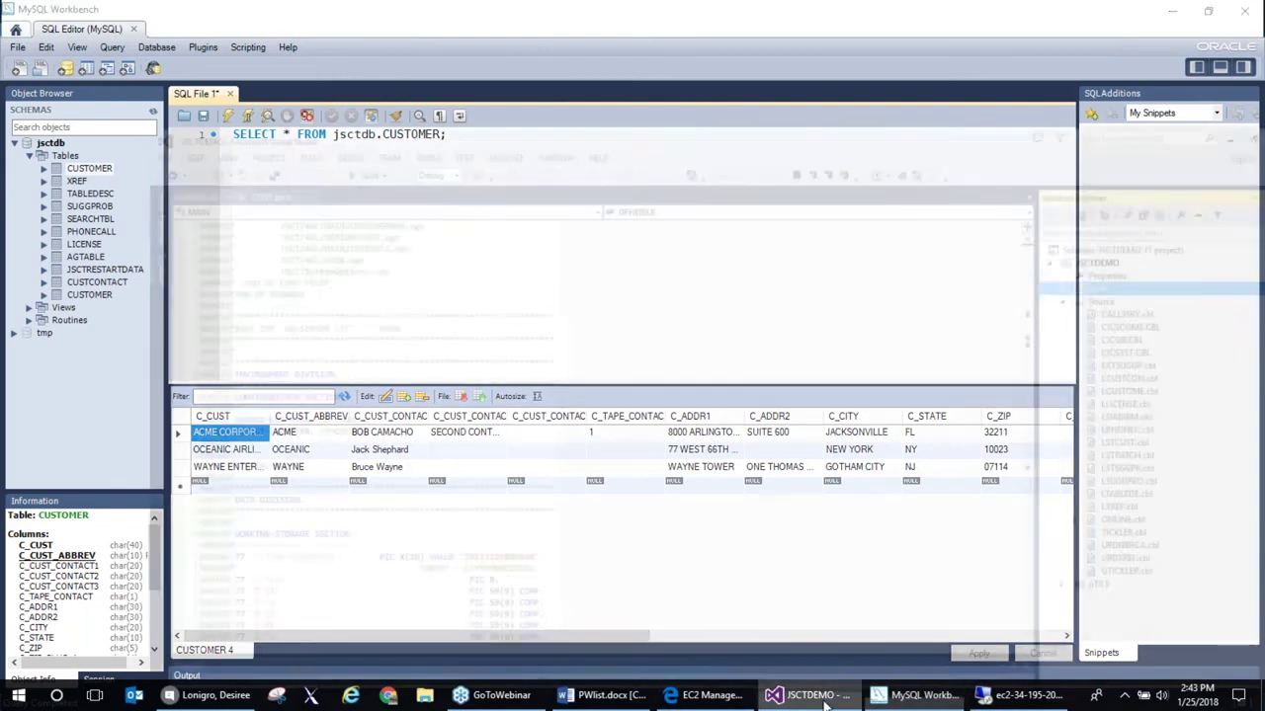
pyautogui.click(789, 704)
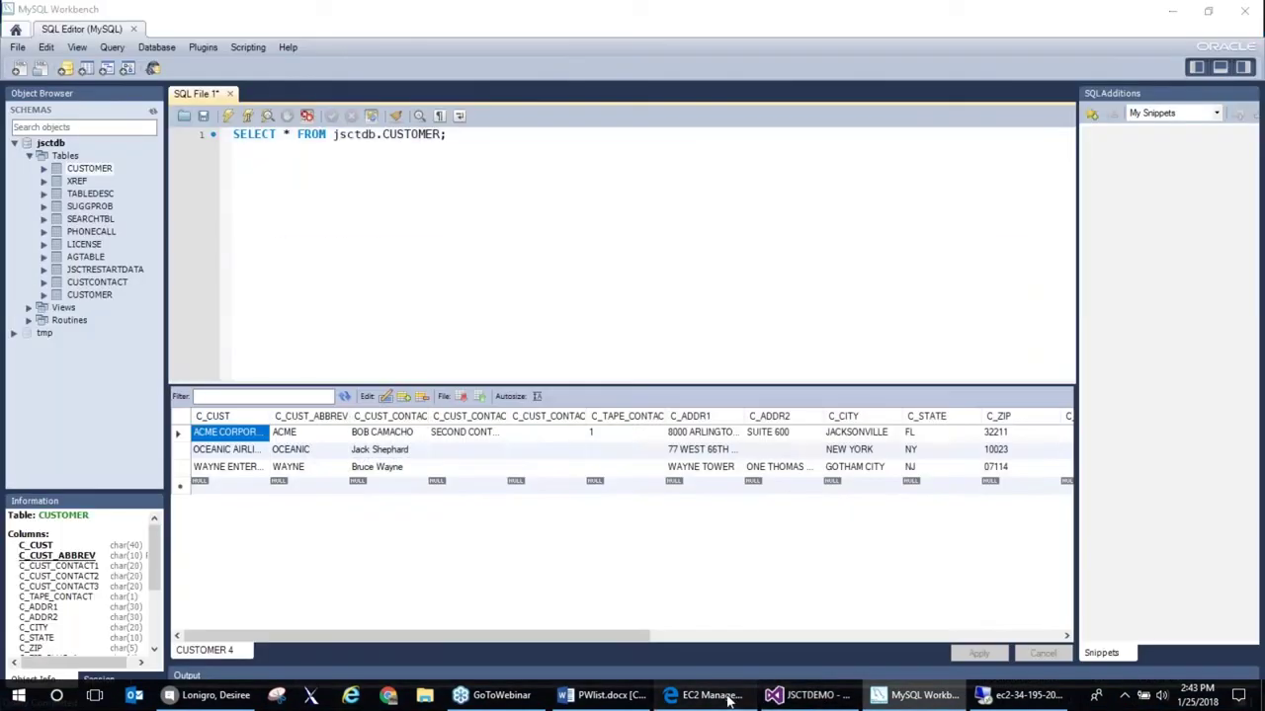
pyautogui.click(726, 699)
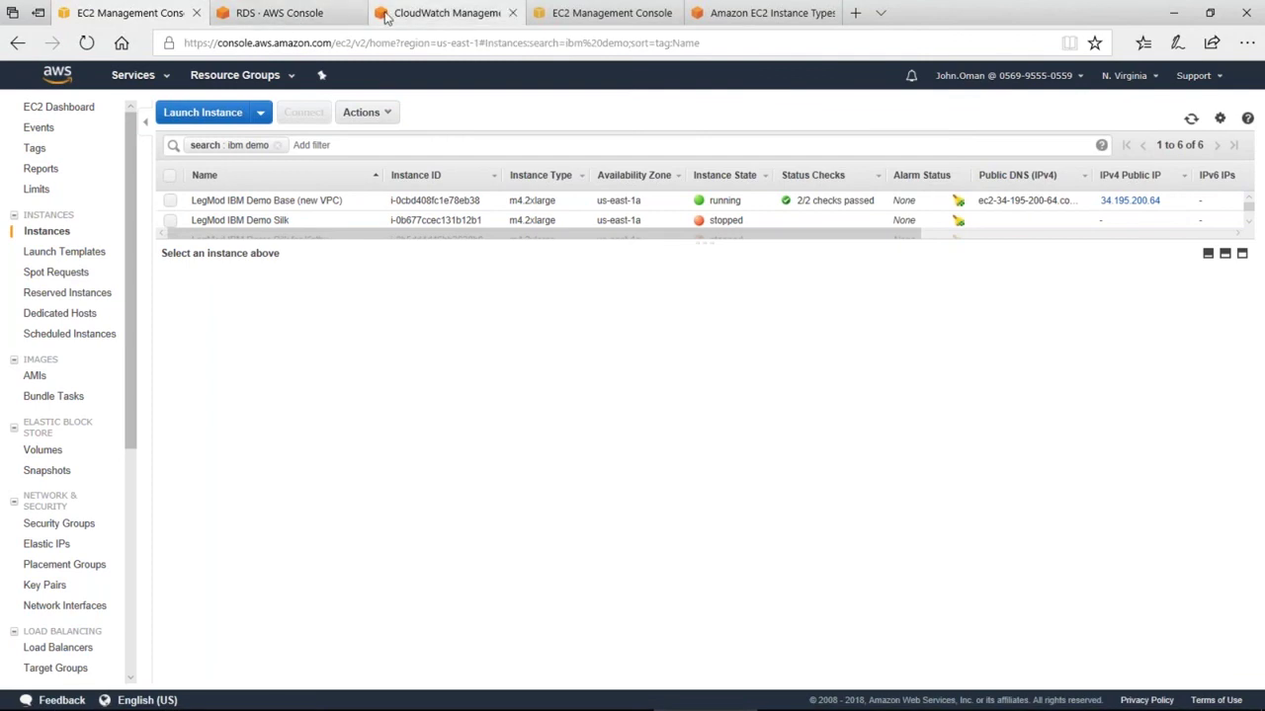
pyautogui.click(413, 15)
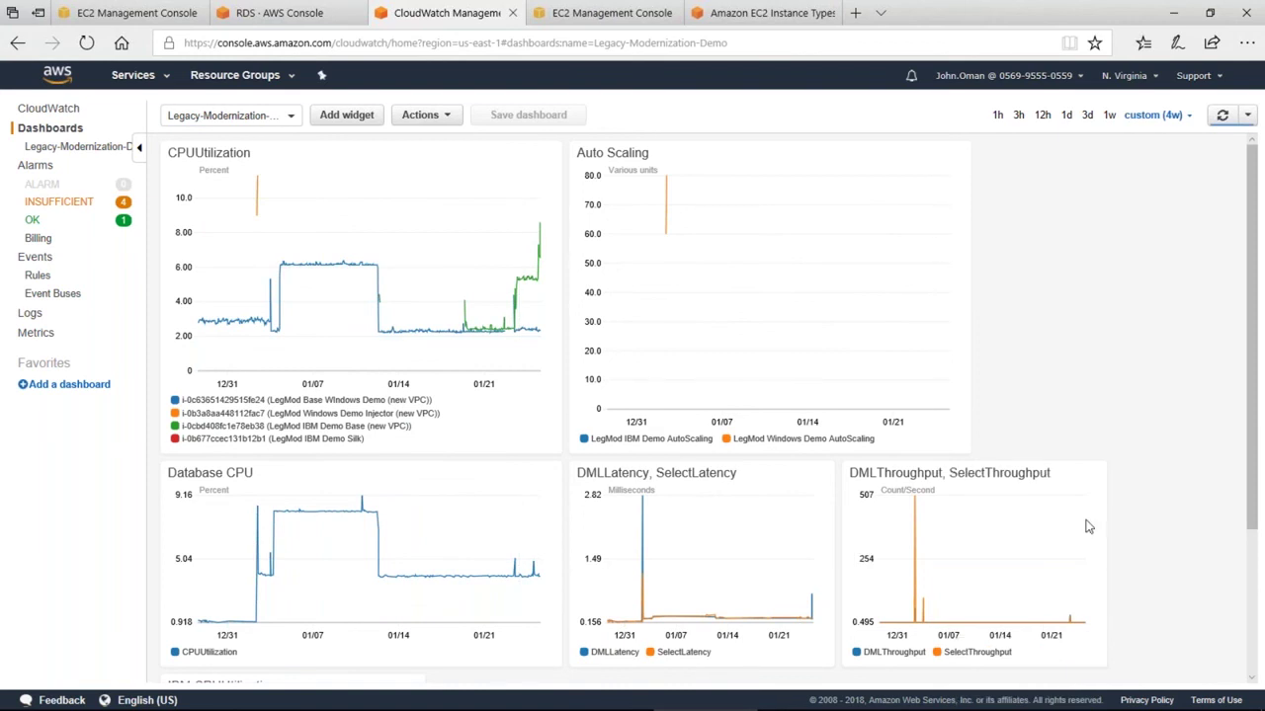
# Look over the list of AWS services and the Amazon RDS database instances.
pyautogui.click(582, 16)
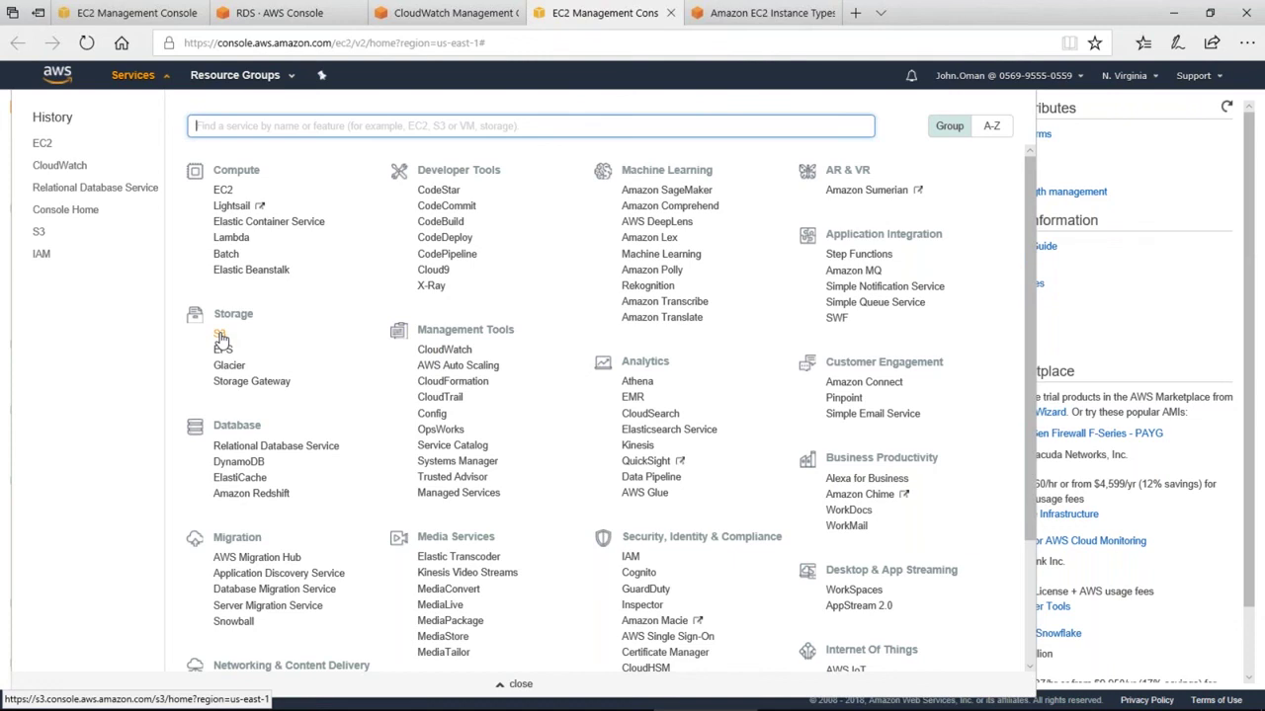
pyautogui.click(295, 16)
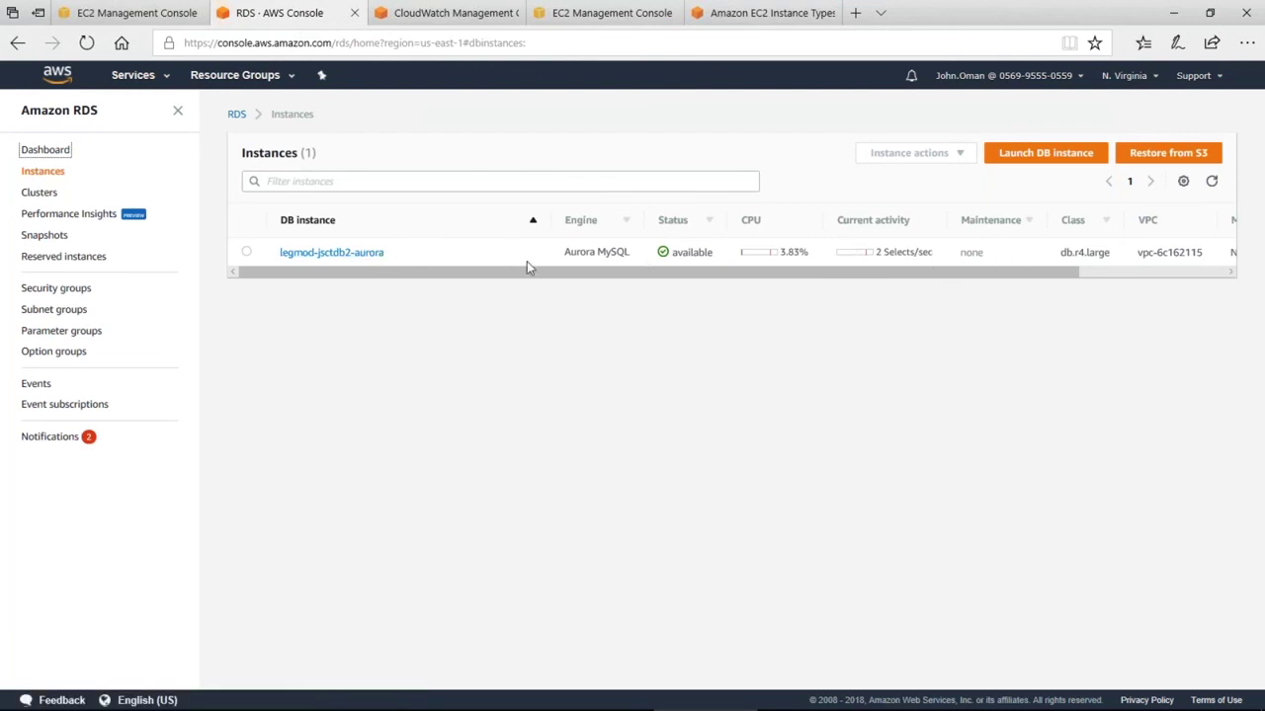
# Review the legmod-jsctdb2-aurora database instance and its DB instance class options in the modify form, and return to the instances list.
pyautogui.moveTo(373, 274); pyautogui.dragTo(346, 280)
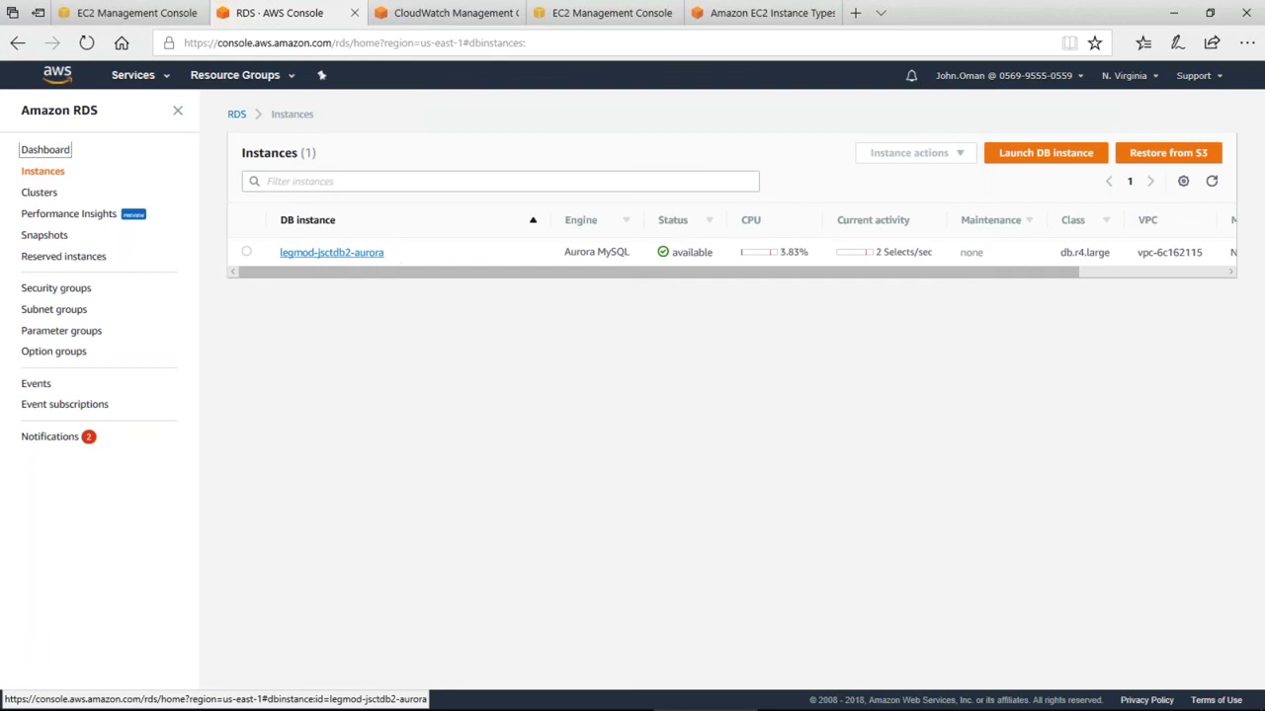
pyautogui.click(335, 258)
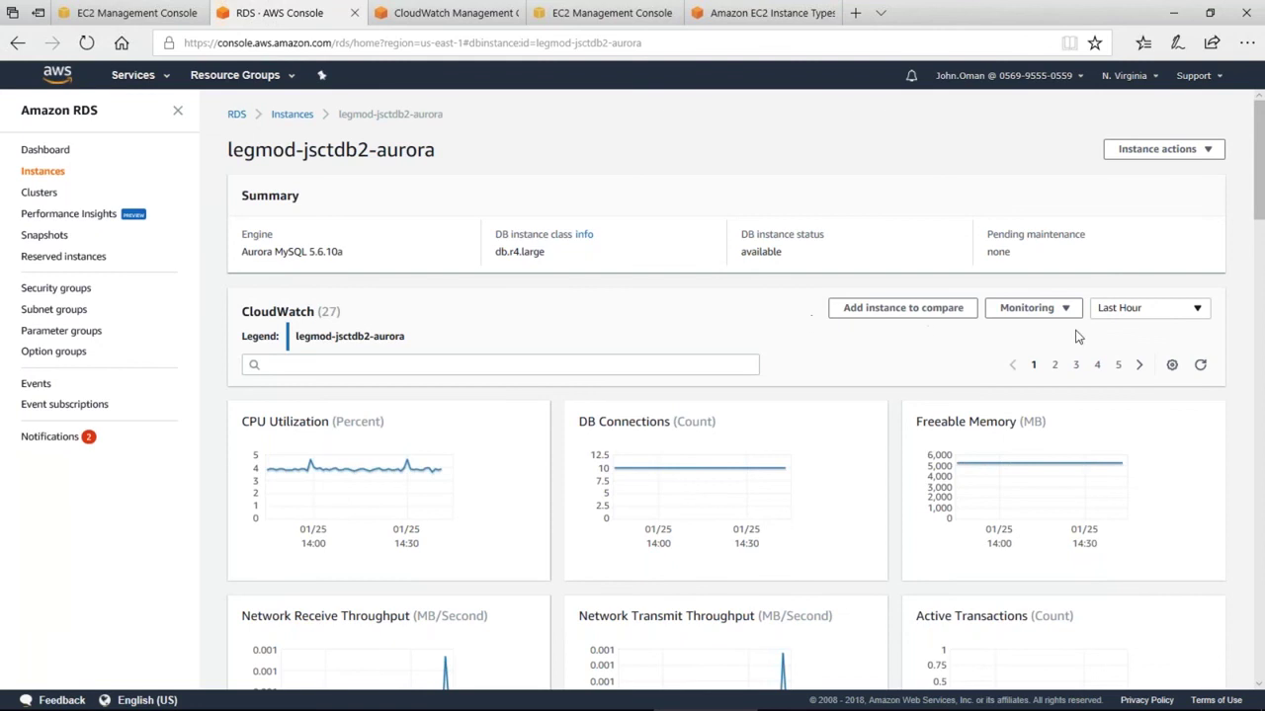
pyautogui.click(1213, 150)
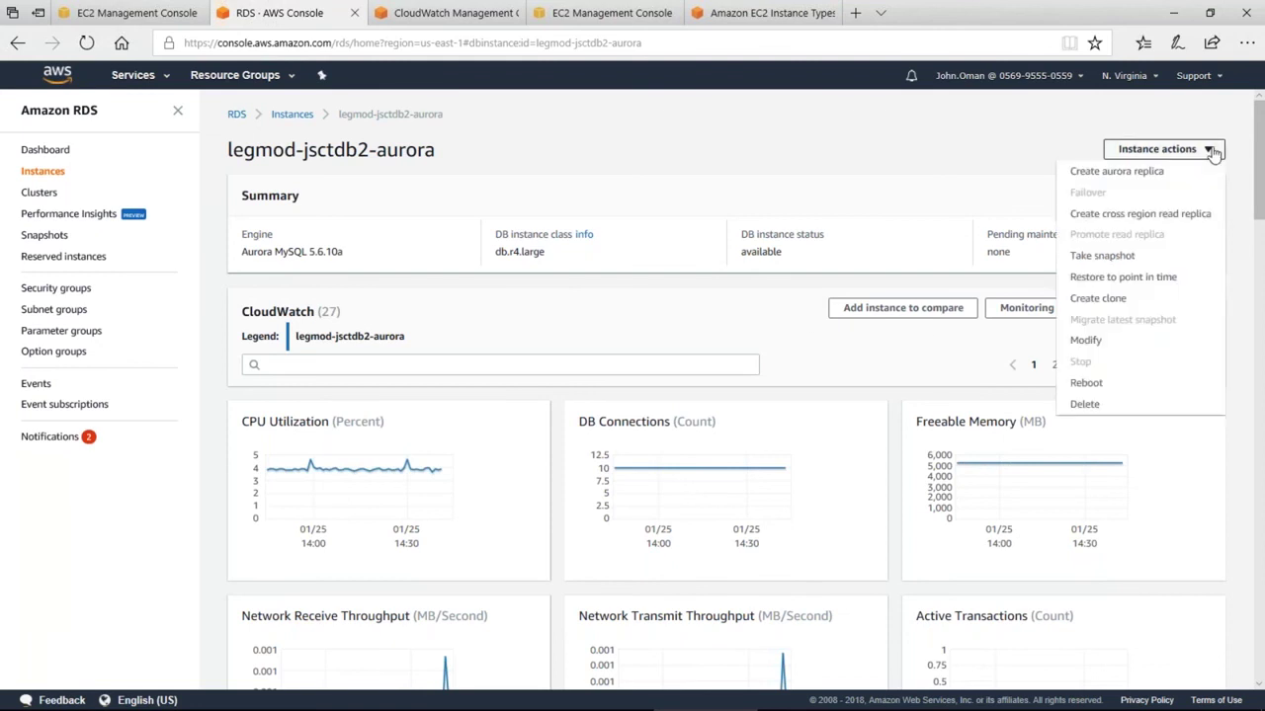
pyautogui.click(1087, 340)
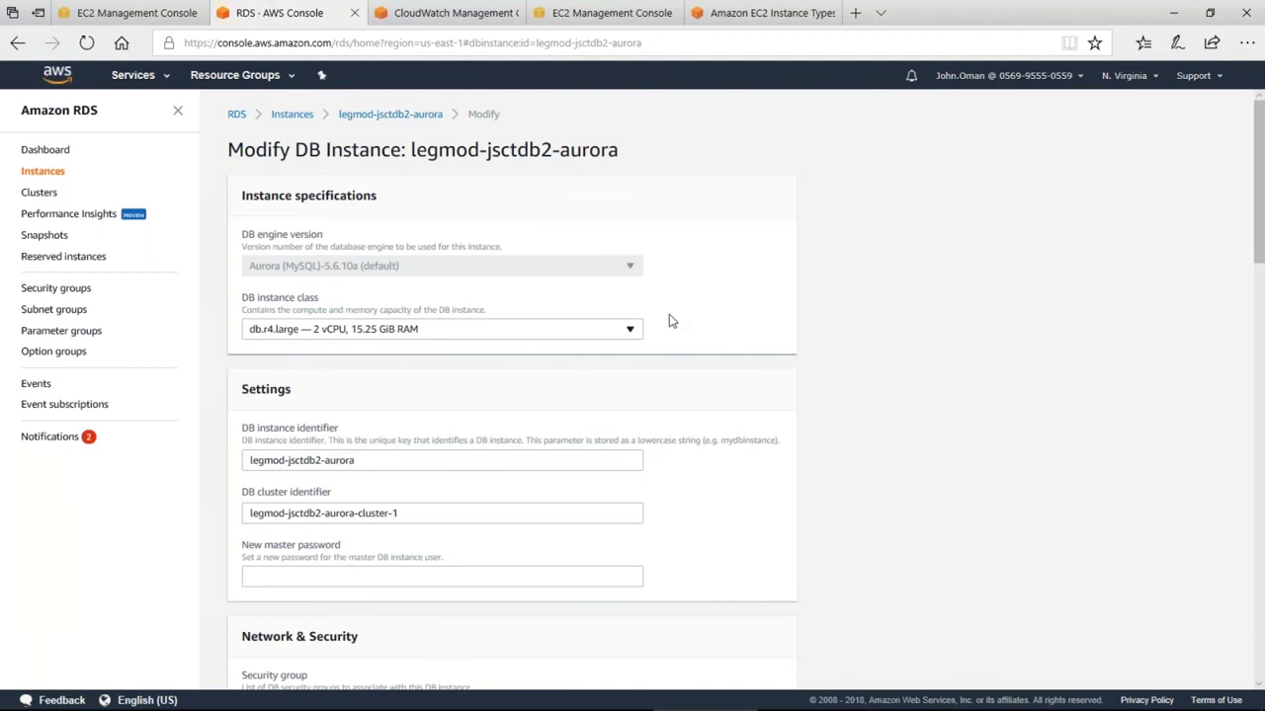
pyautogui.click(633, 333)
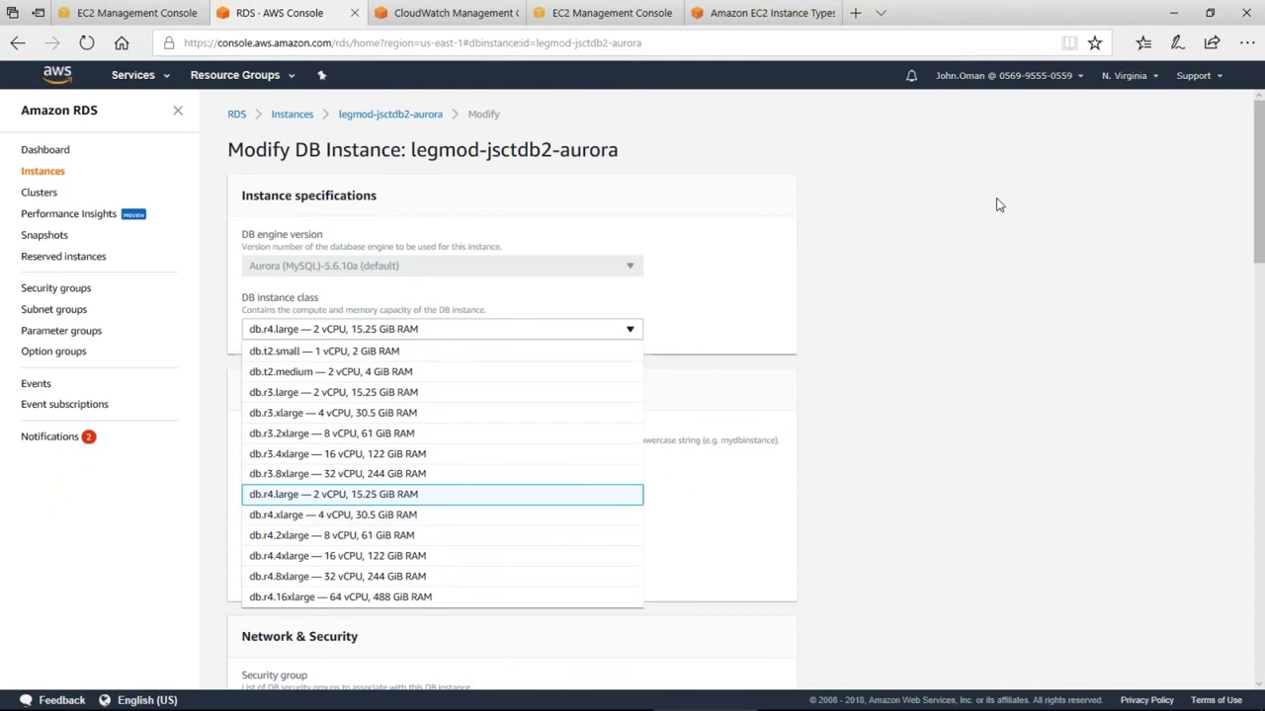
pyautogui.click(294, 114)
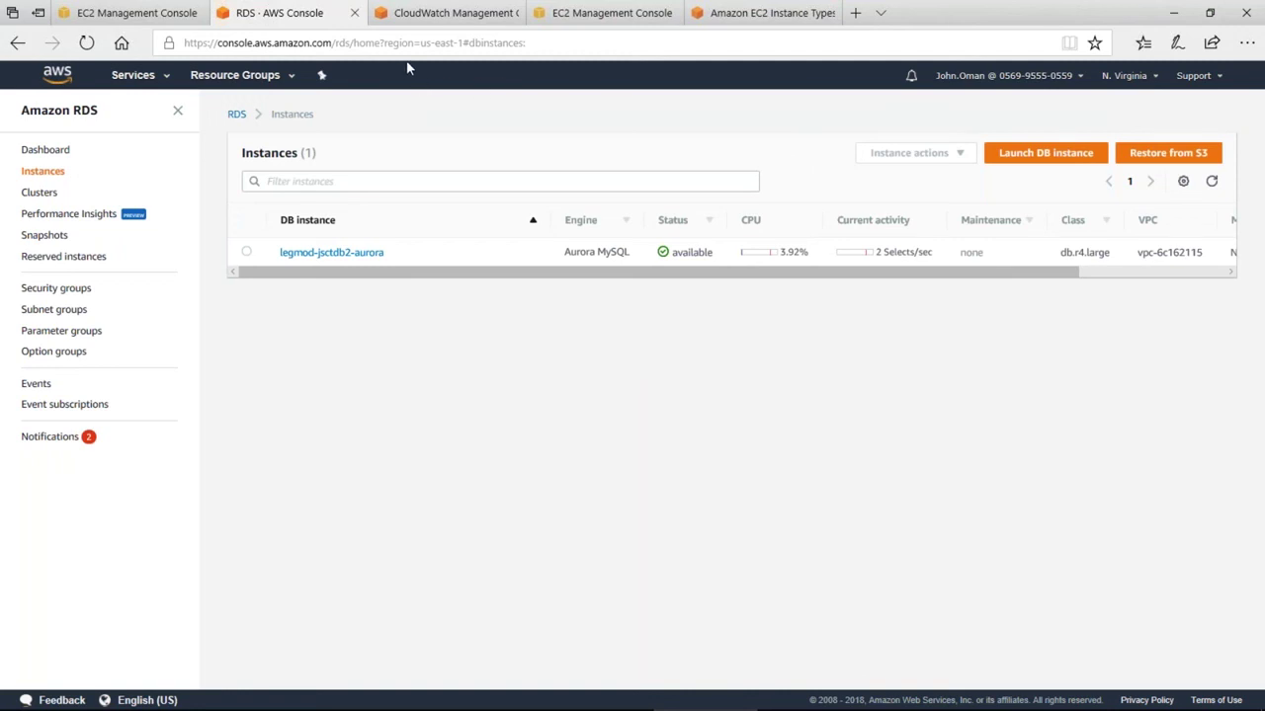
# Examine the EC2 details of the LegMod IBM Demo Base (new VPC) instance and the general purpose models on the Amazon EC2 Instance Types page.
pyautogui.click(65, 17)
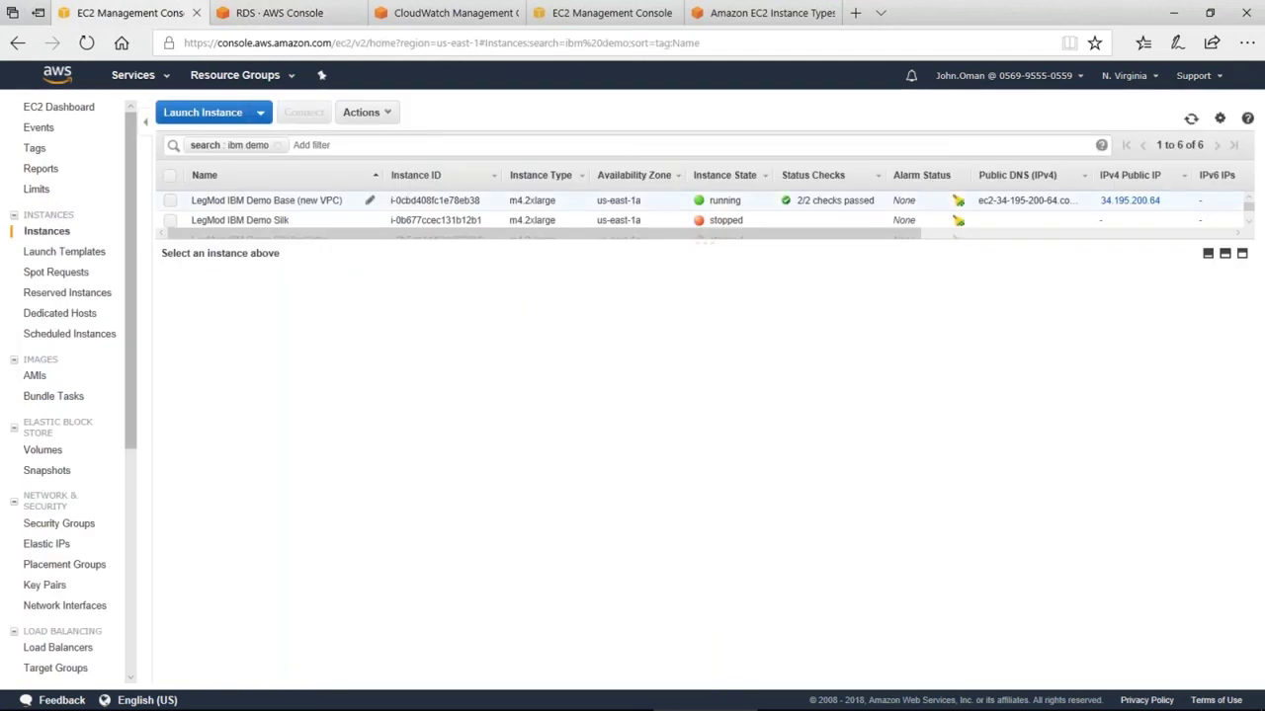
pyautogui.click(170, 202)
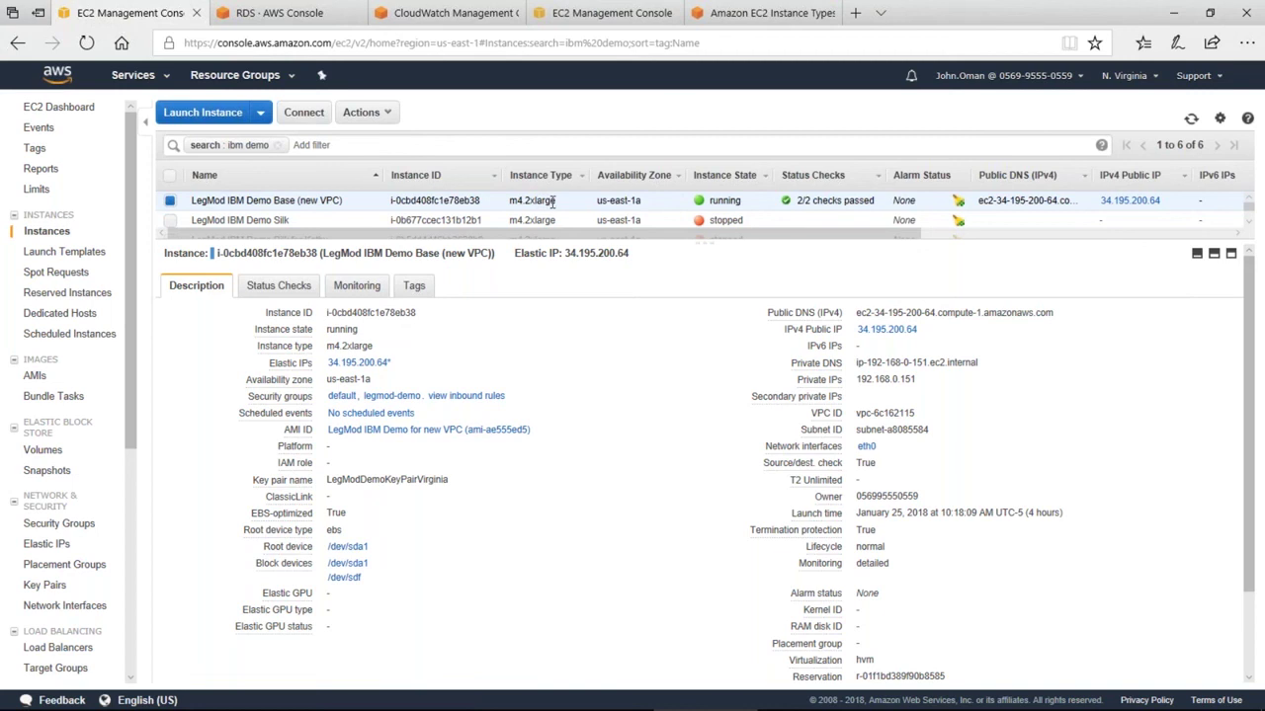
pyautogui.click(796, 19)
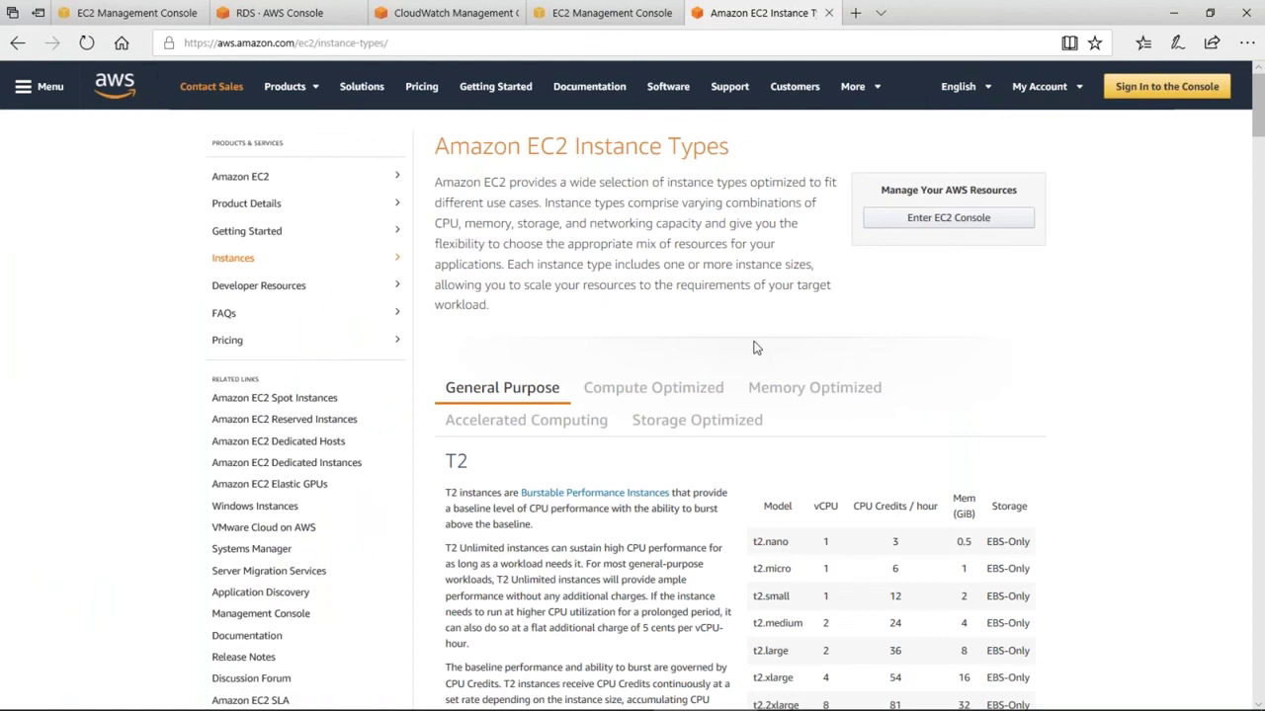
pyautogui.scroll(-2, 843, 358)
pyautogui.scroll(2, 856, 317)
pyautogui.scroll(-4, 855, 316)
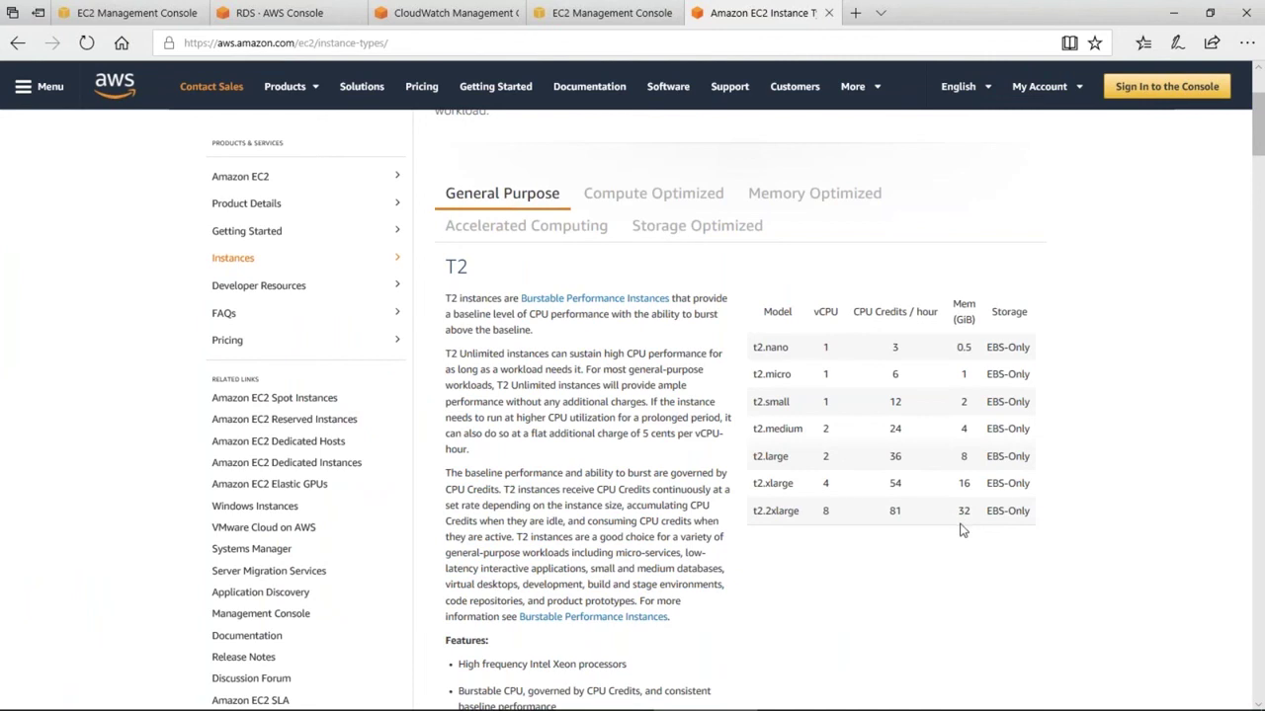
pyautogui.scroll(-7, 983, 578)
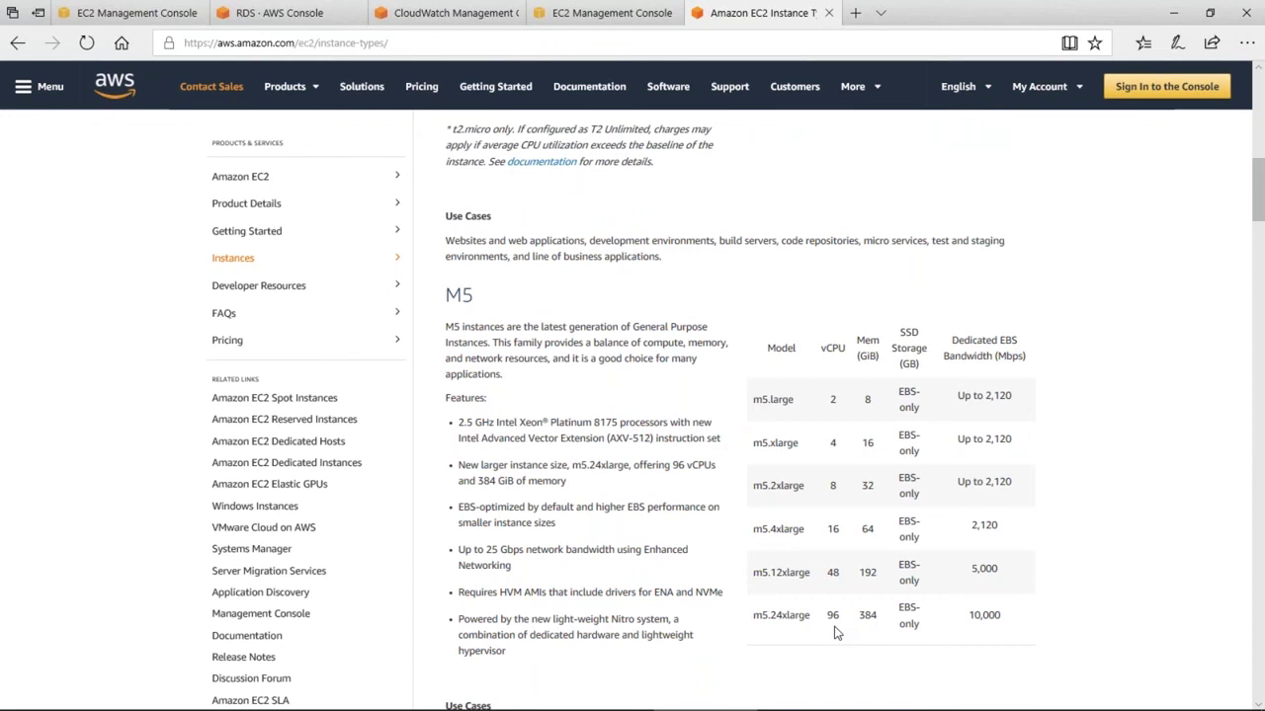
pyautogui.scroll(-5, 868, 598)
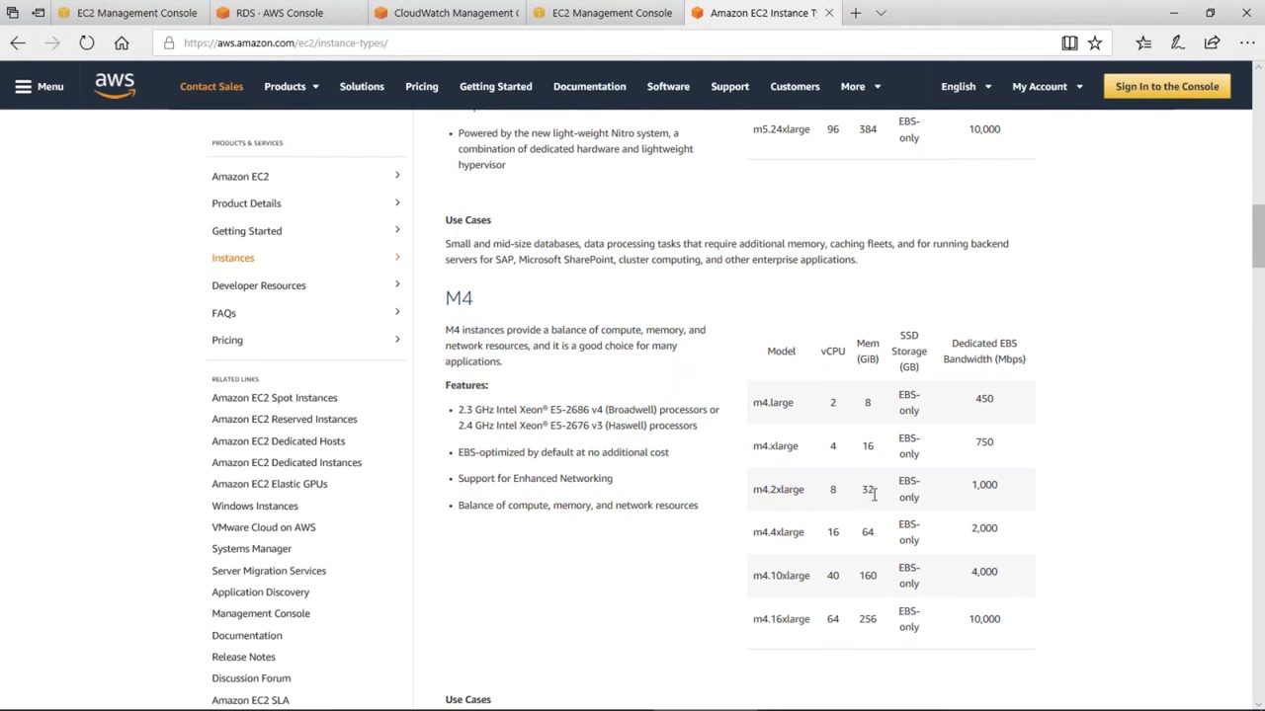
pyautogui.scroll(-5, 870, 505)
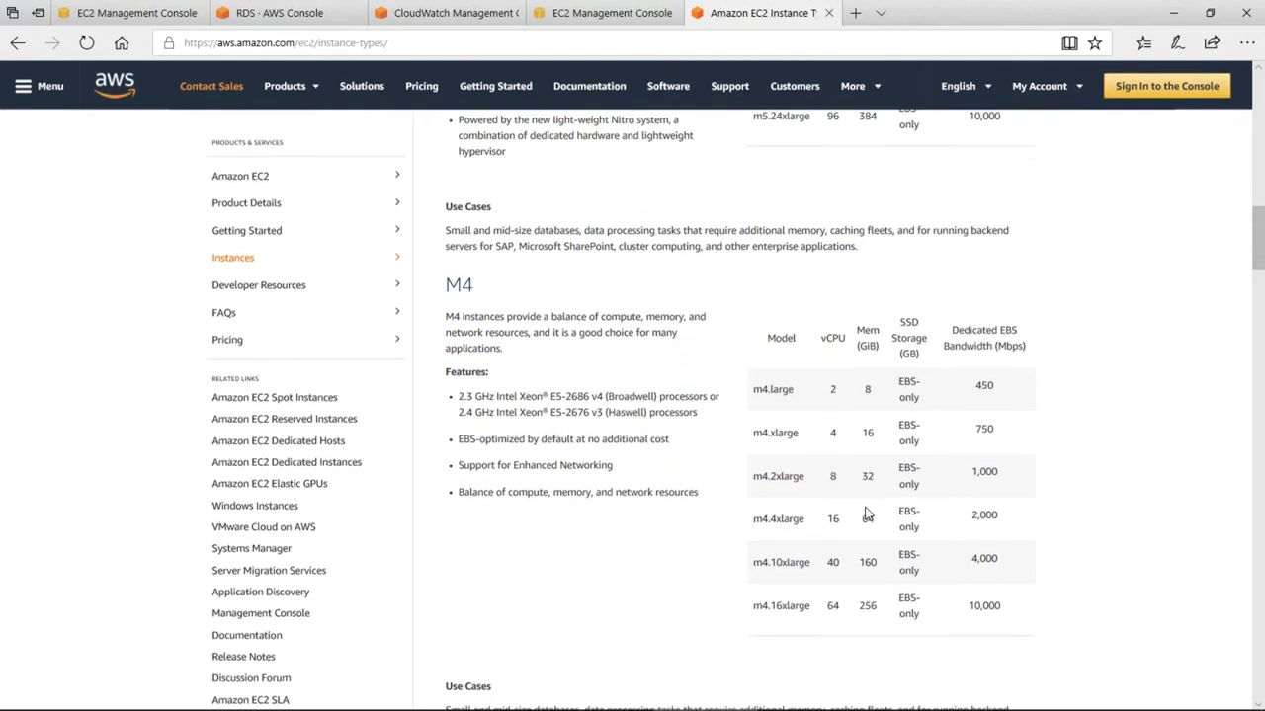
pyautogui.scroll(-4, 705, 431)
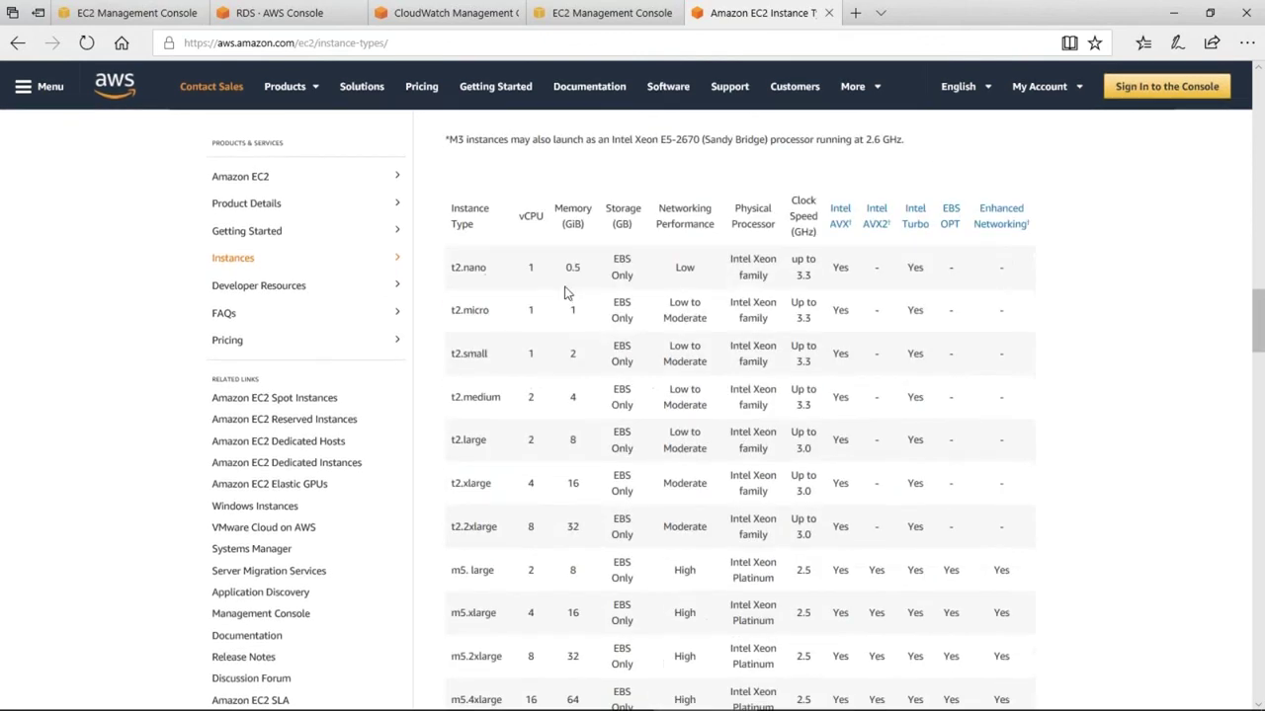
pyautogui.scroll(-3, 785, 441)
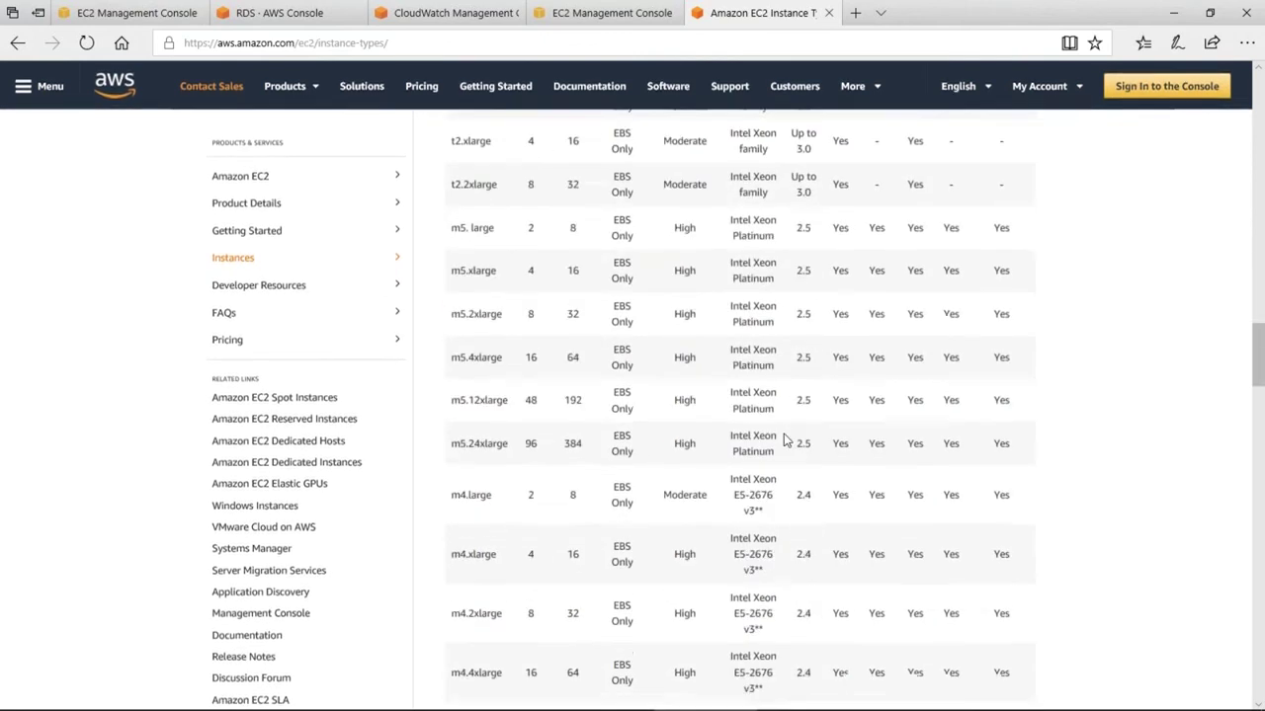
pyautogui.scroll(3, 785, 441)
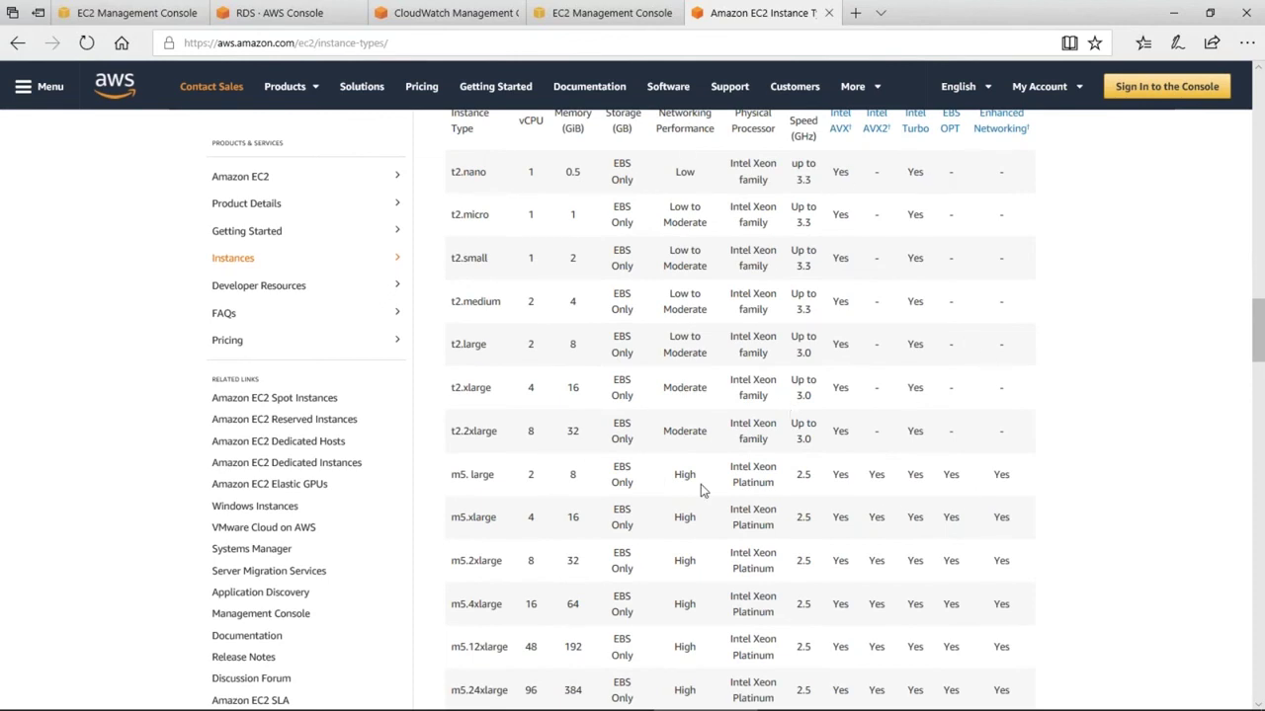
pyautogui.scroll(10, 705, 491)
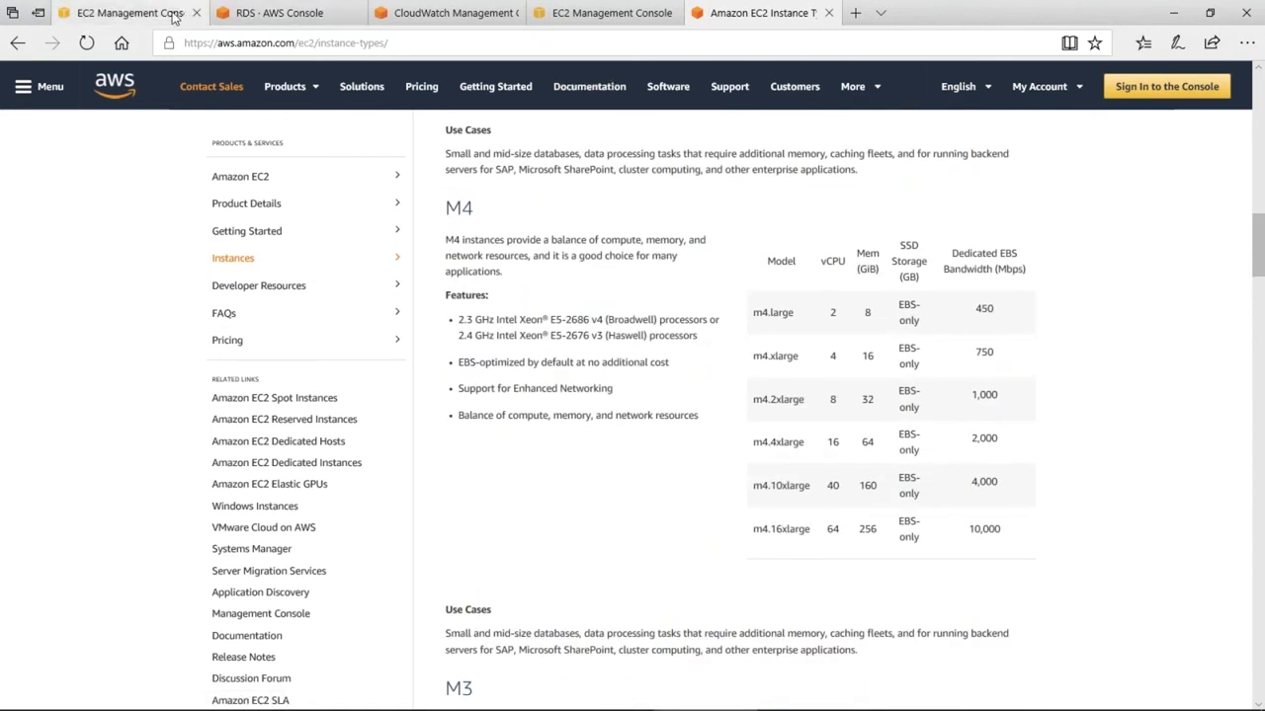
# Change the instance type of the LegMod IBM Demo Silk EC2 instance to t2.medium.
pyautogui.click(129, 13)
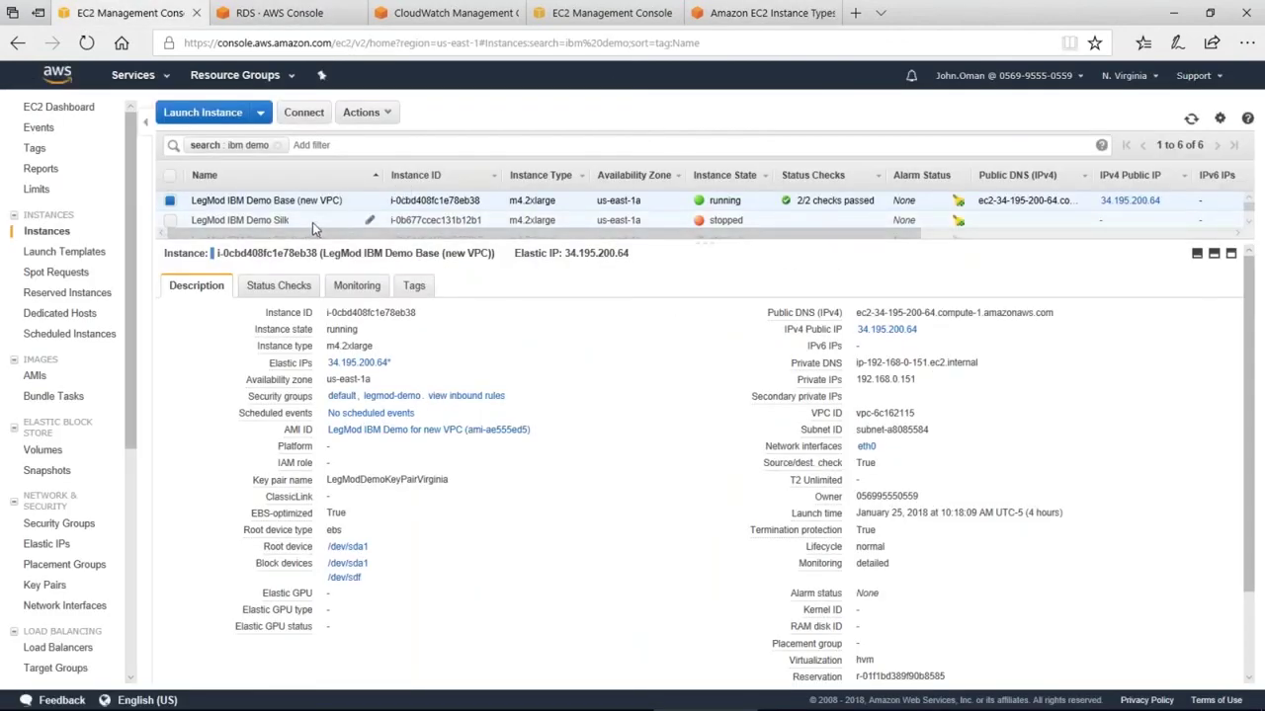
pyautogui.click(311, 221)
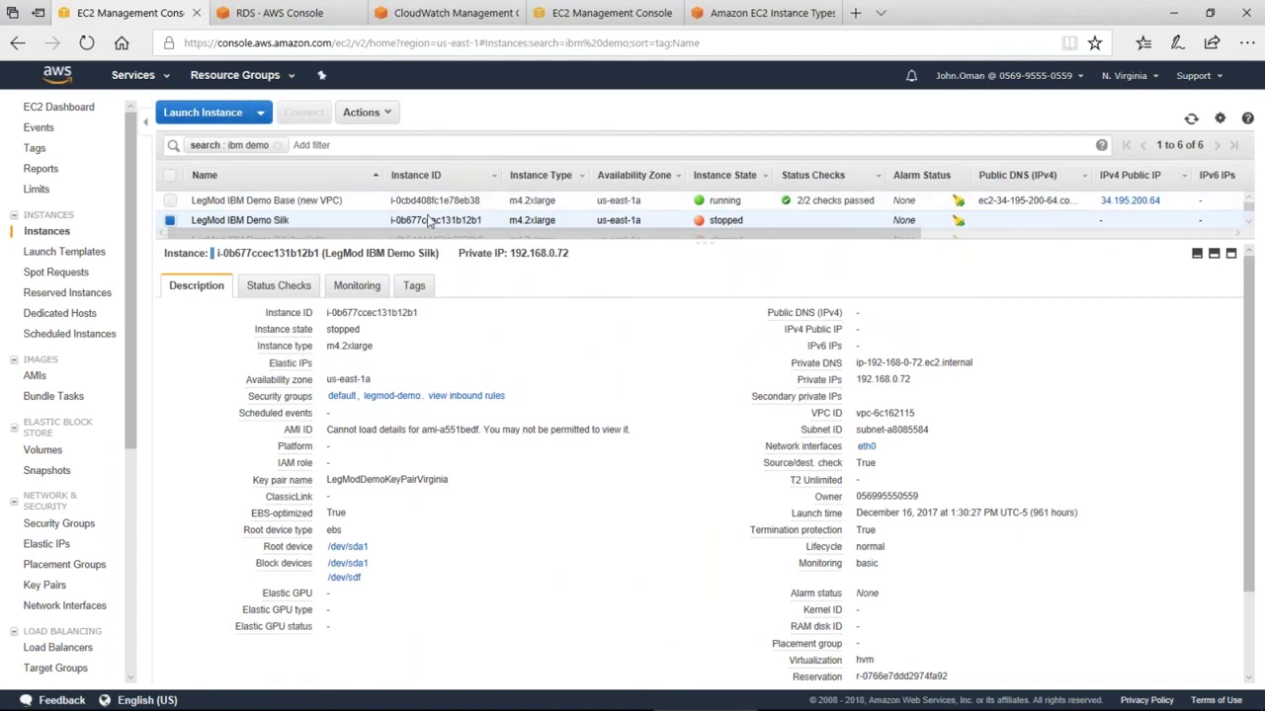
pyautogui.rightClick(316, 217)
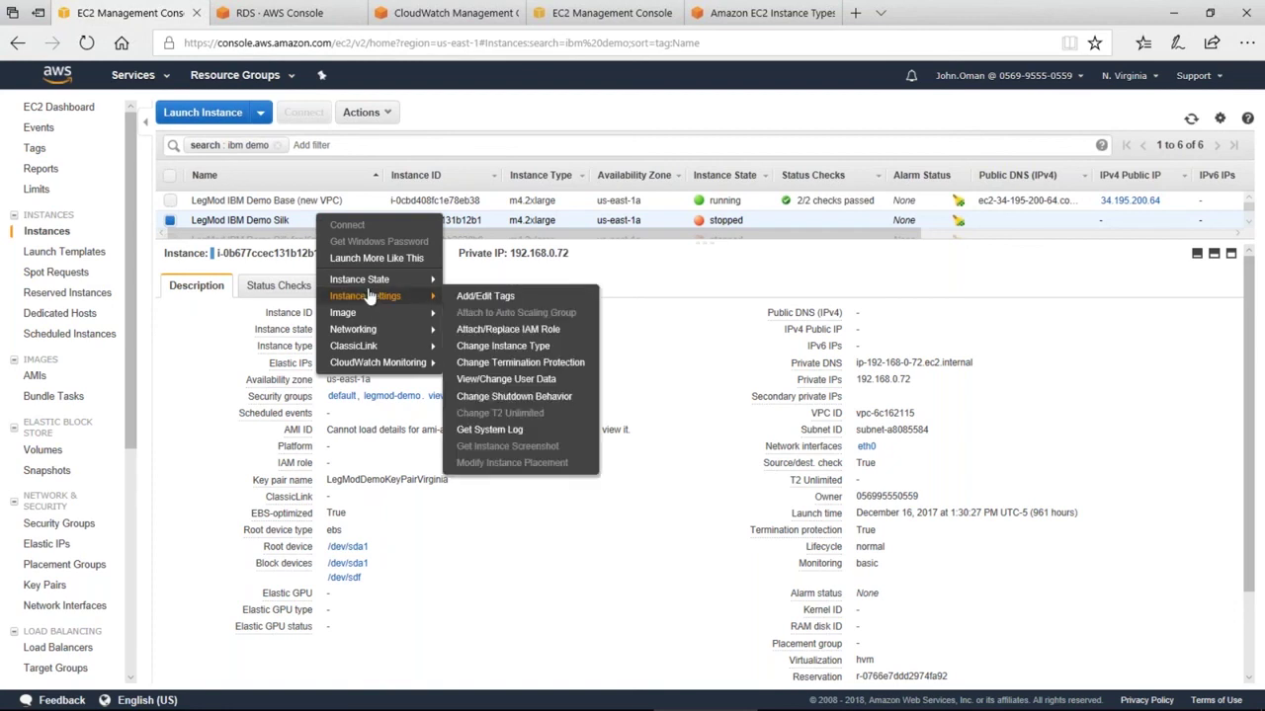
pyautogui.moveTo(395, 296)
pyautogui.click(485, 348)
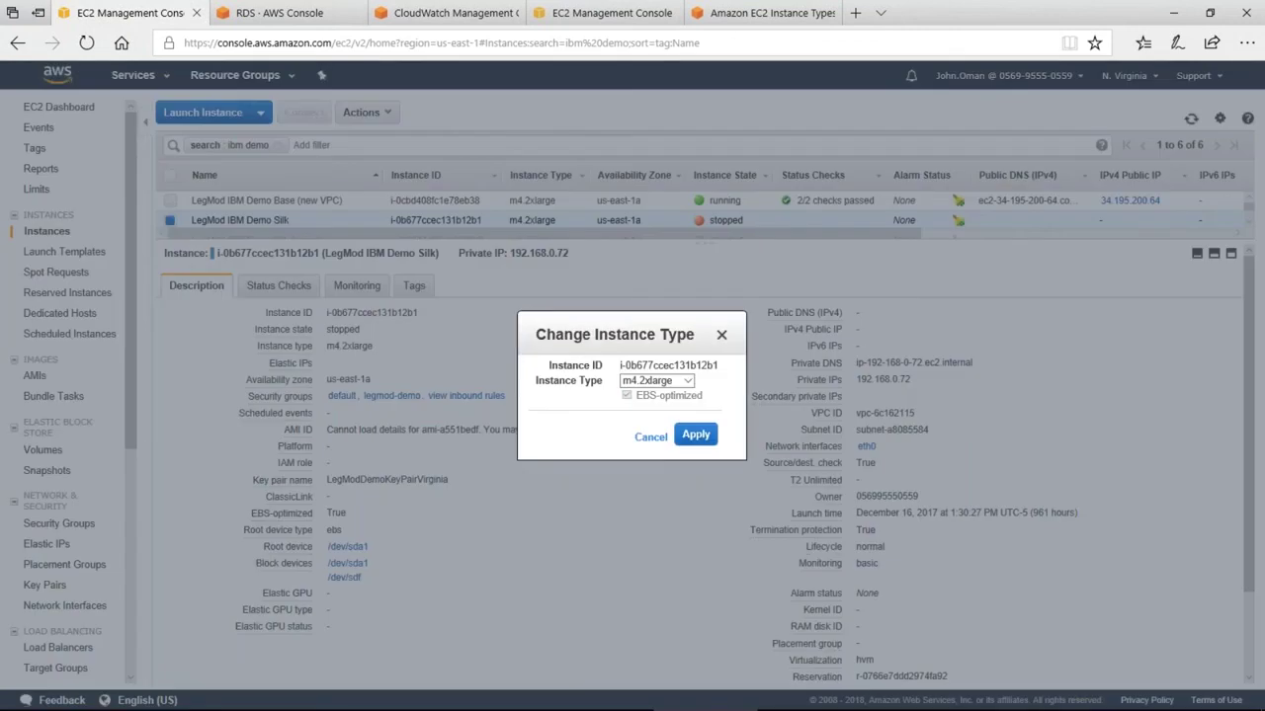
pyautogui.click(687, 384)
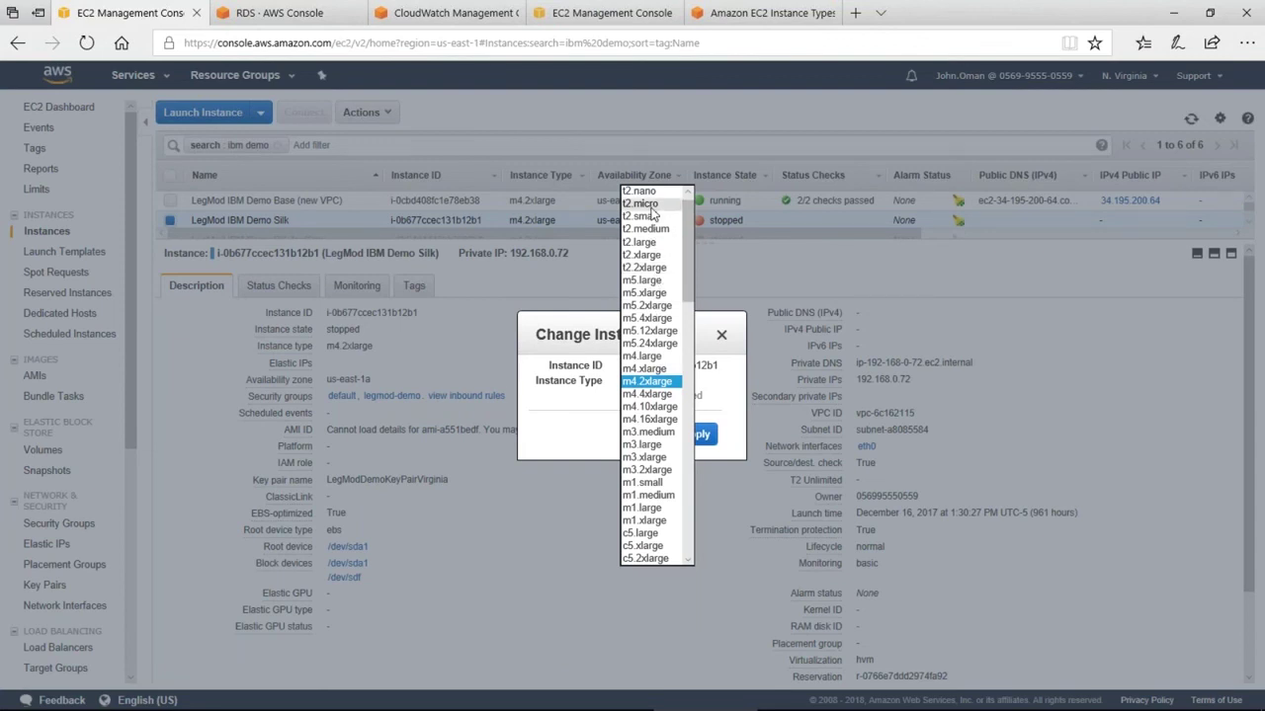
pyautogui.click(651, 228)
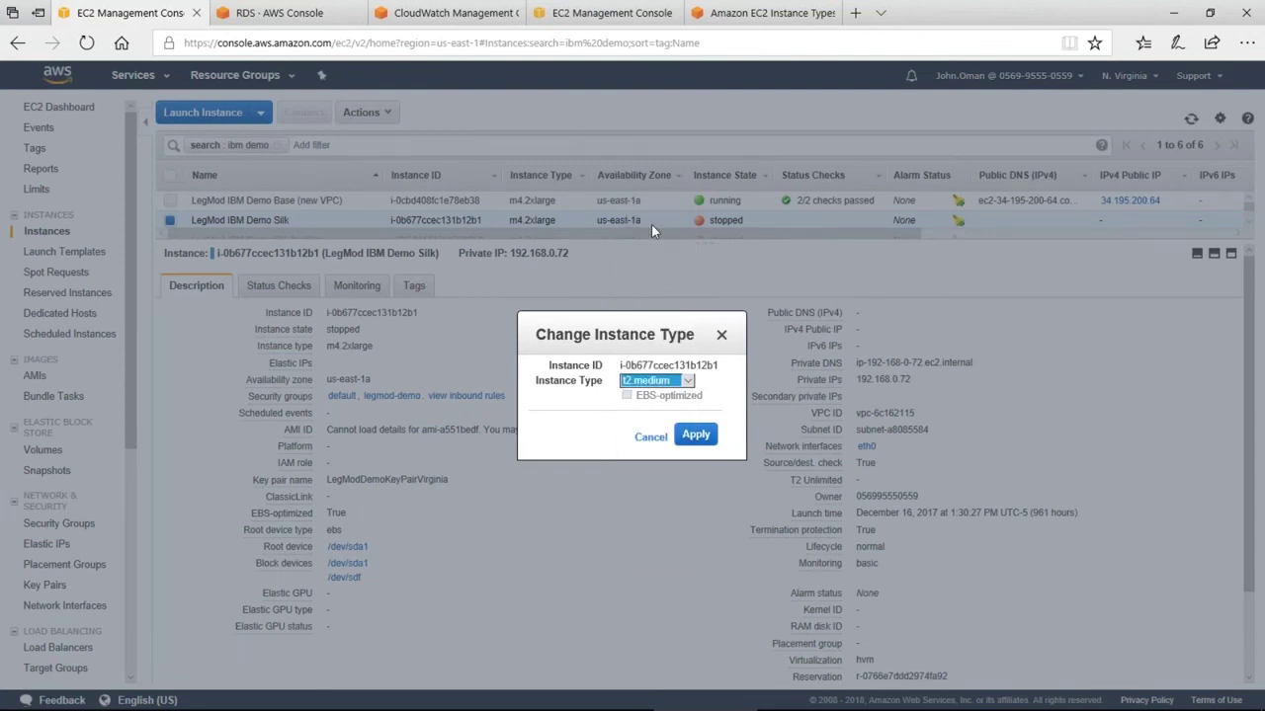
pyautogui.click(690, 437)
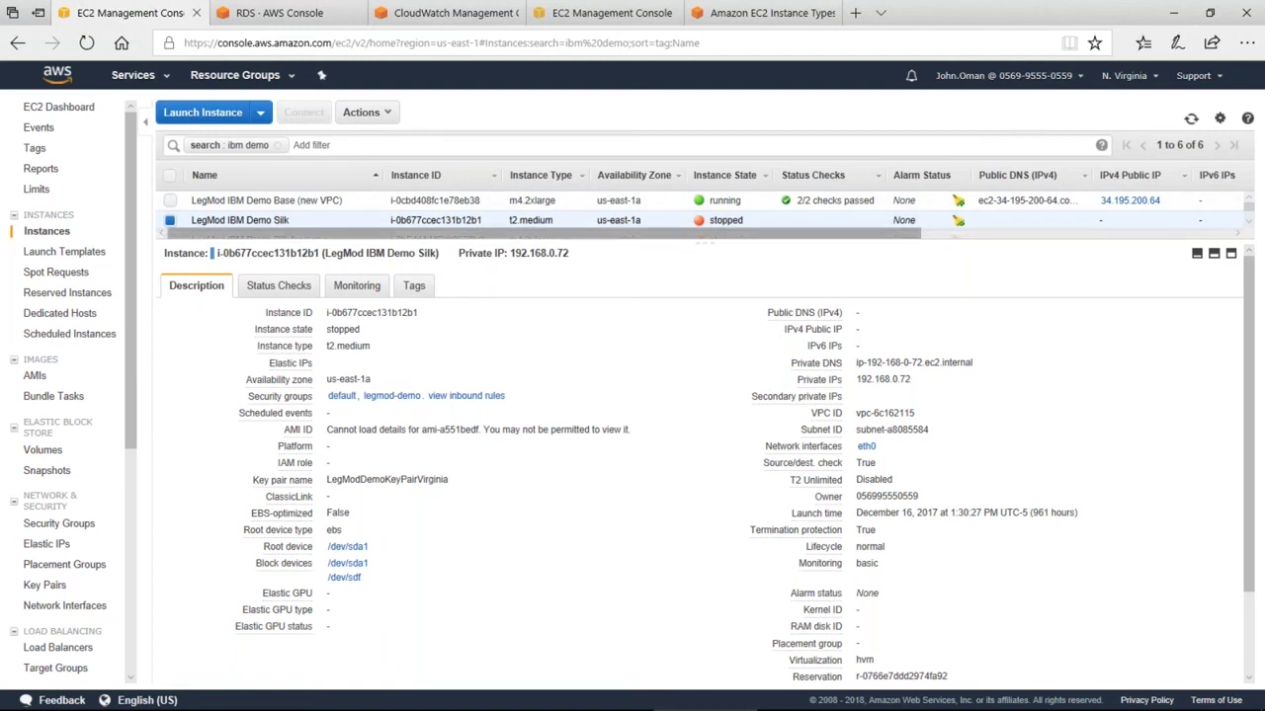
# Look over the Instance State actions for the LegMod IBM Demo Silk instance and switch to the other open EC2 Management Console page.
pyautogui.rightClick(349, 233)
pyautogui.moveTo(375, 282)
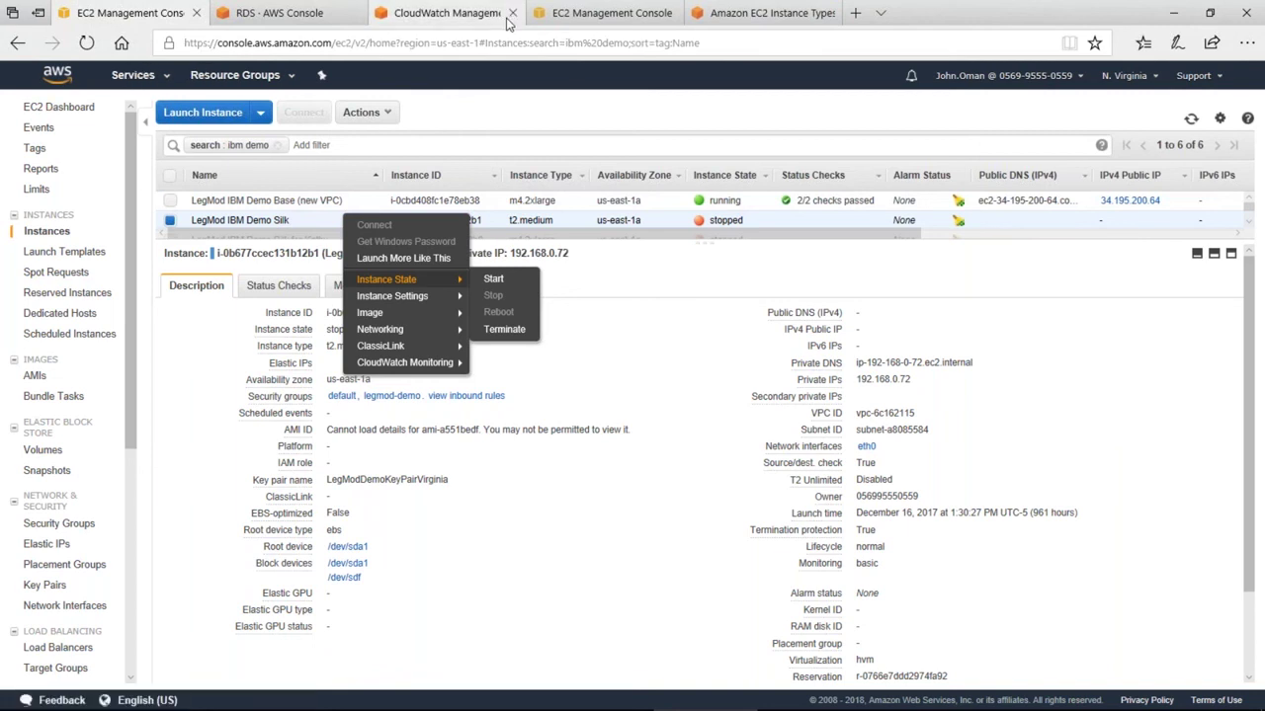
pyautogui.click(607, 22)
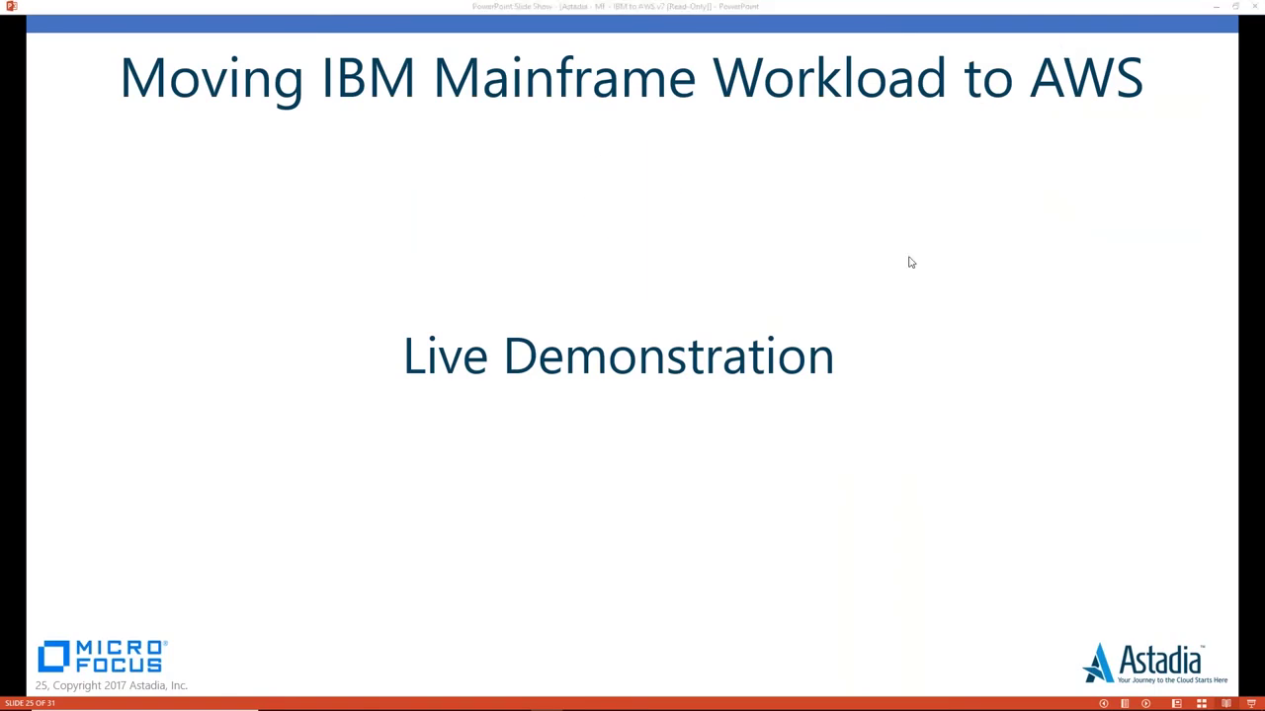
pyautogui.click(755, 268)
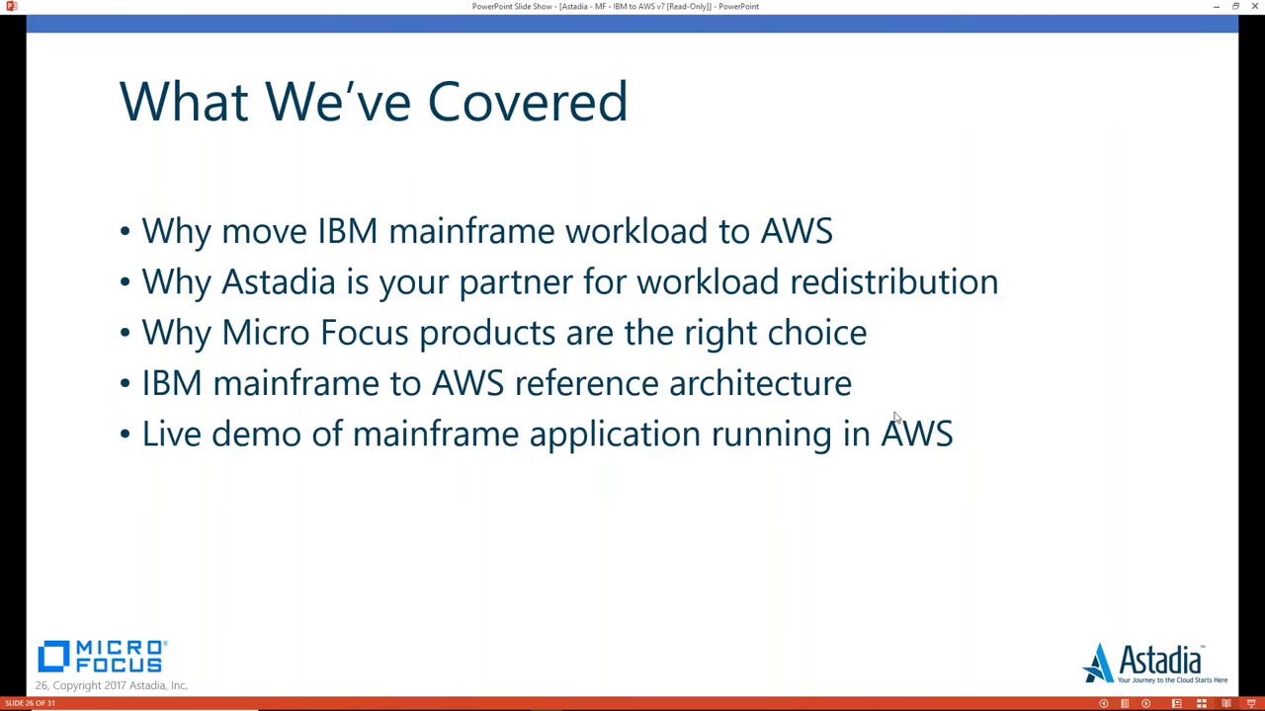